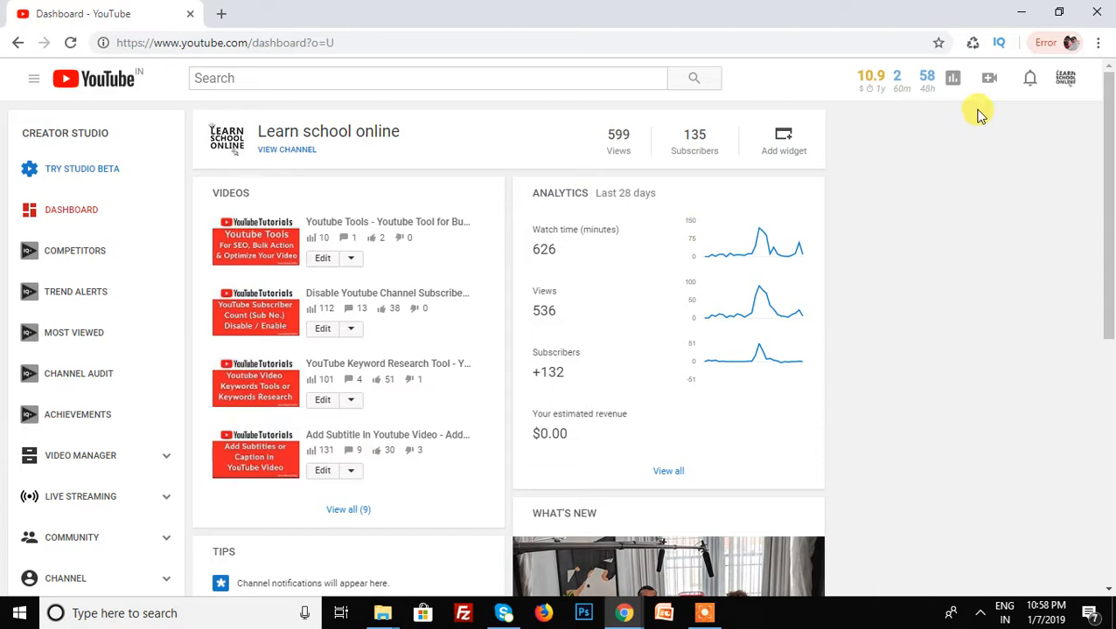
Start a new video upload and choose the sample_video file from the Desktop
{"action": "left_click", "coordinate": [989, 79]}
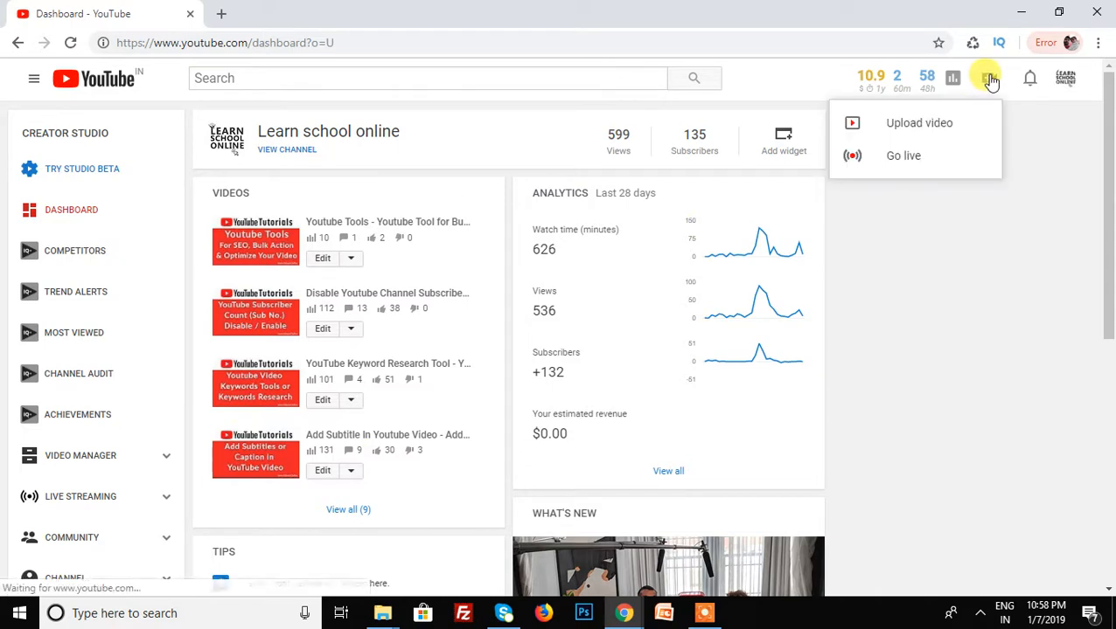
{"action": "left_click", "coordinate": [912, 127]}
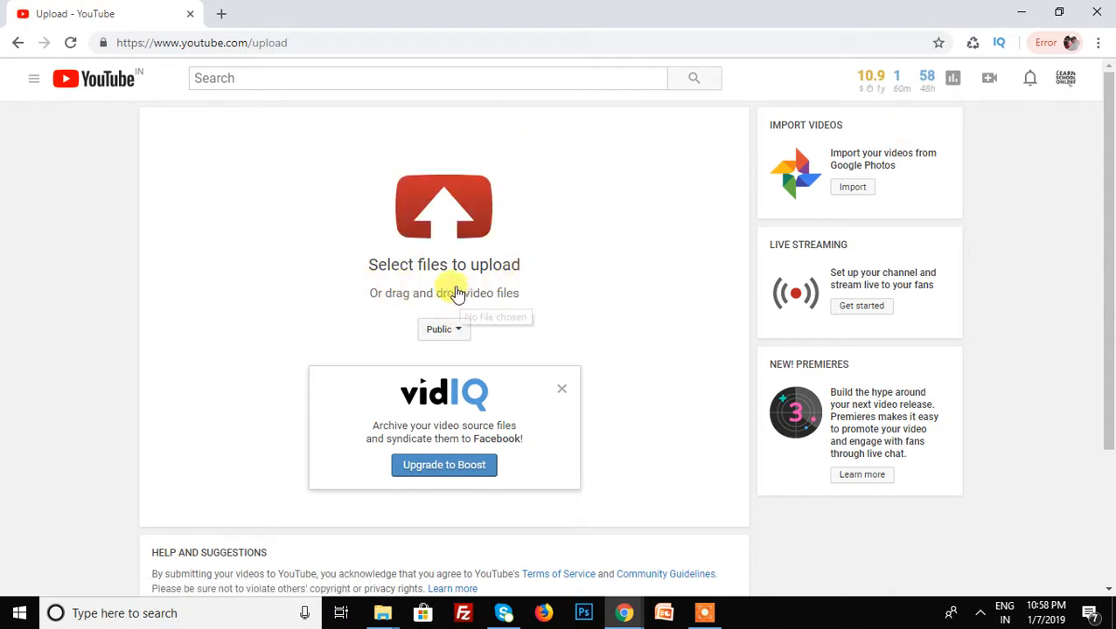
{"action": "left_click", "coordinate": [438, 212]}
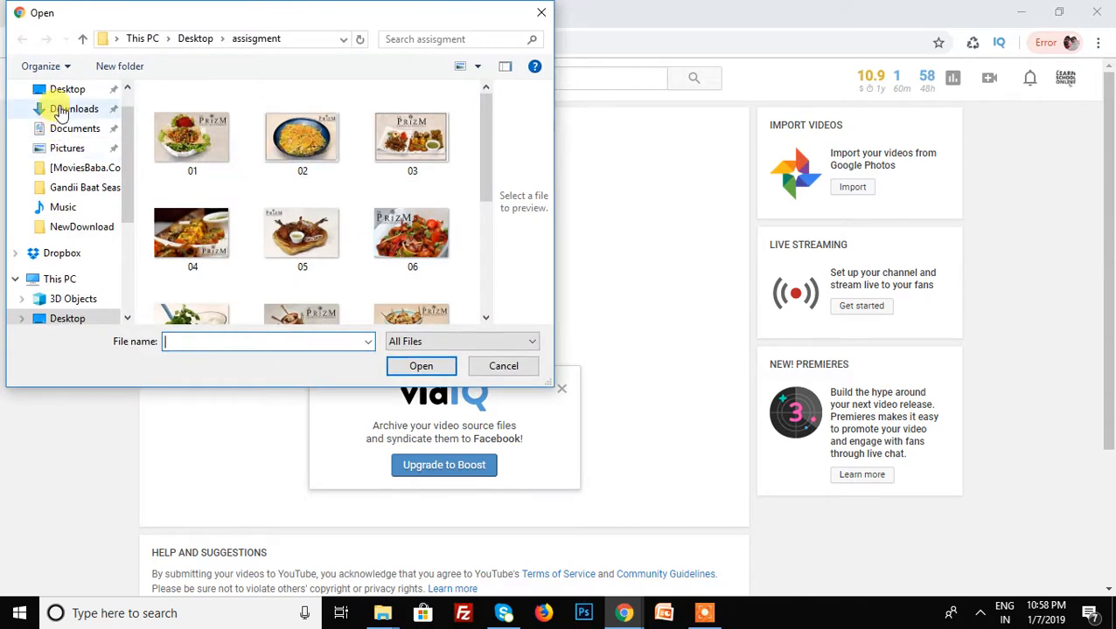
{"action": "left_click", "coordinate": [63, 89]}
{"action": "scroll", "coordinate": [361, 226], "scroll_direction": "down", "scroll_amount": 10}
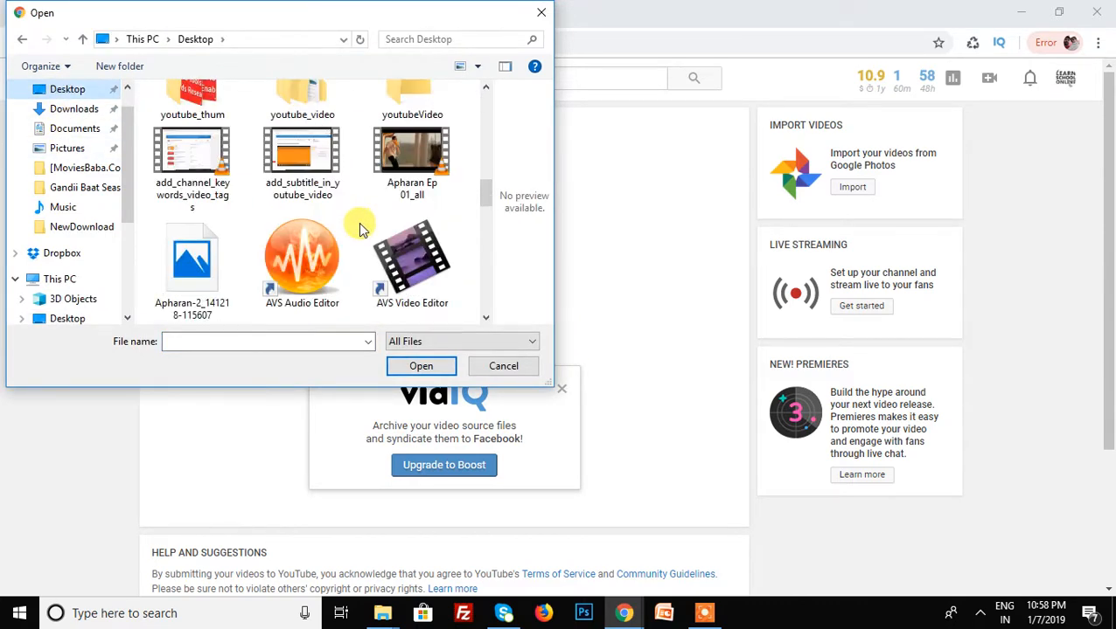
{"action": "scroll", "coordinate": [361, 225], "scroll_direction": "down", "scroll_amount": 5}
{"action": "scroll", "coordinate": [378, 191], "scroll_direction": "down", "scroll_amount": 5}
{"action": "scroll", "coordinate": [373, 186], "scroll_direction": "down", "scroll_amount": 5}
{"action": "scroll", "coordinate": [341, 201], "scroll_direction": "up", "scroll_amount": 6}
{"action": "left_click", "coordinate": [327, 173]}
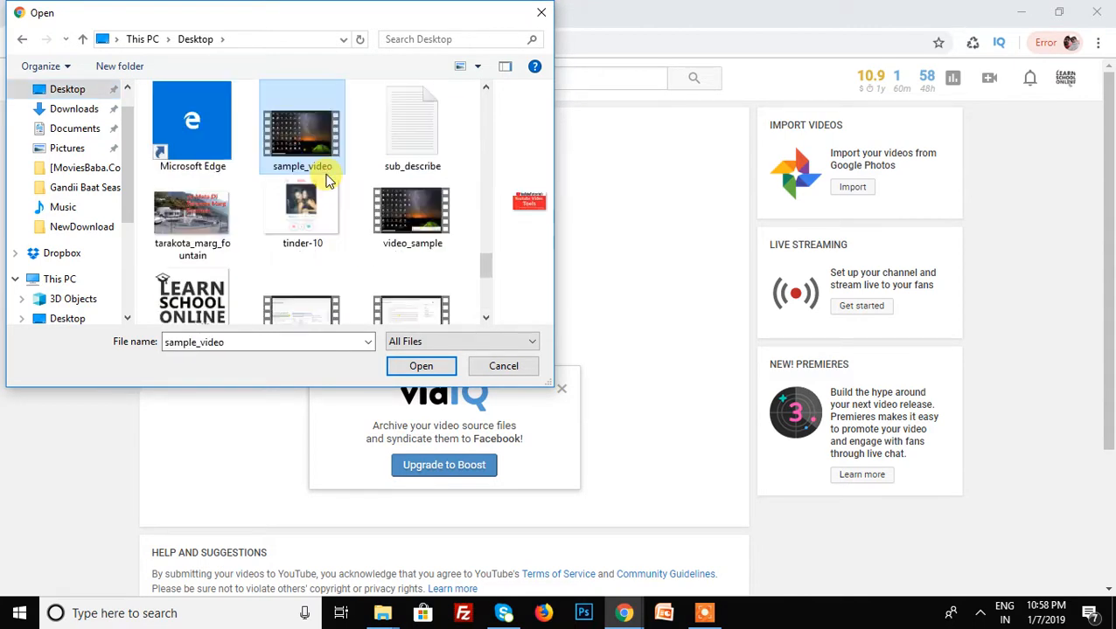
{"action": "double_click", "coordinate": [325, 146]}
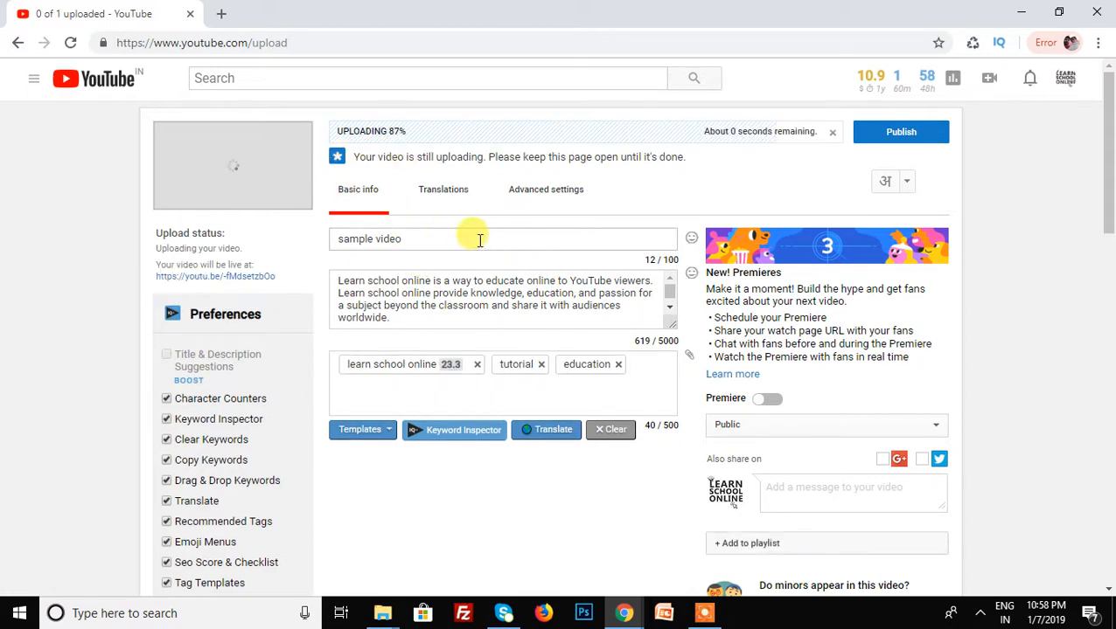
Replace the video's title with "This is a sample video upload"
{"action": "left_click_drag", "start_coordinate": [461, 237], "coordinate": [306, 237]}
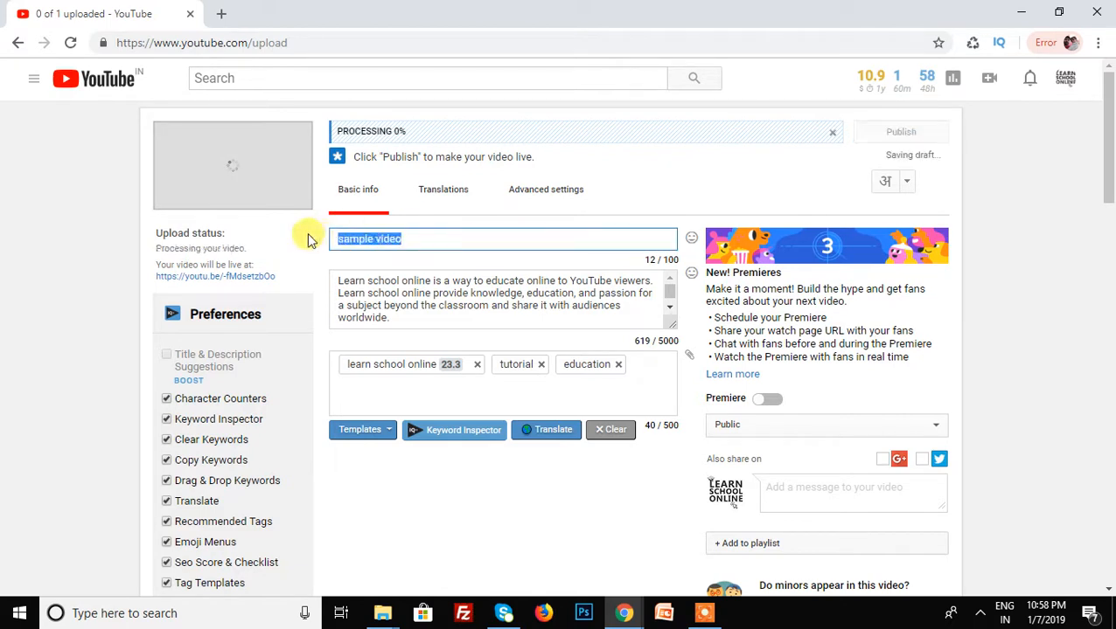
{"action": "key", "text": "BackSpace"}
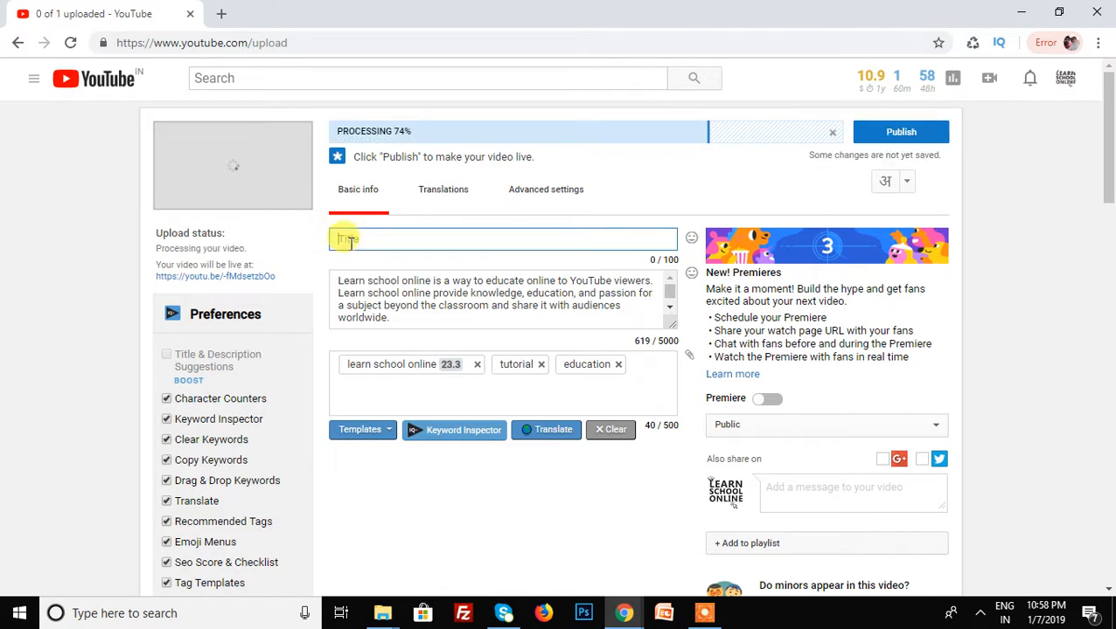
{"action": "type", "text": "This is"}
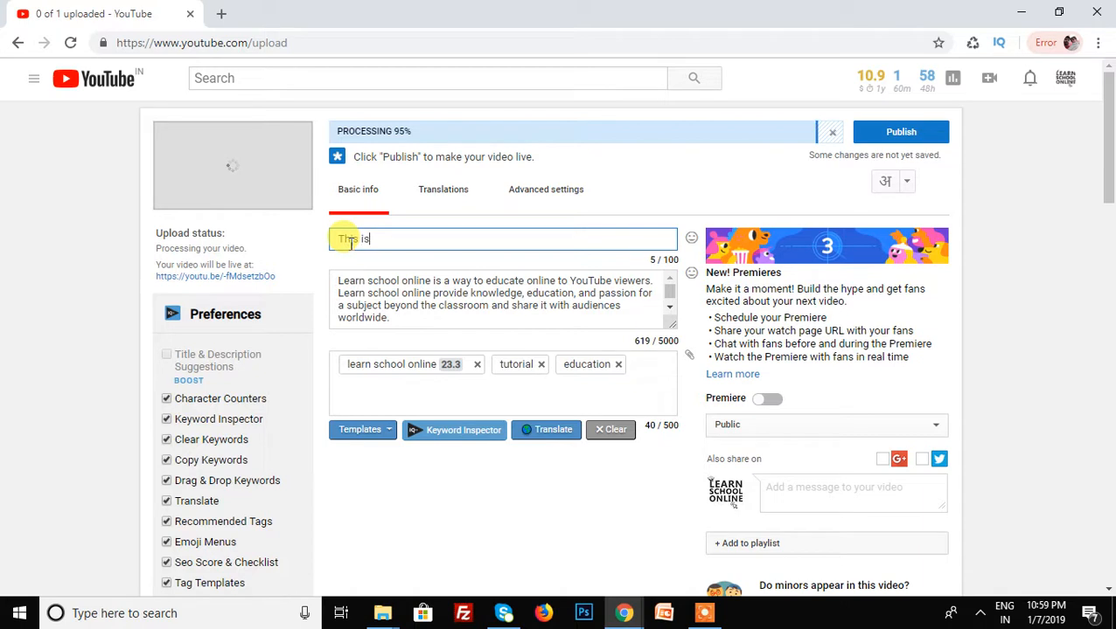
{"action": "type", "text": " a sample video upload"}
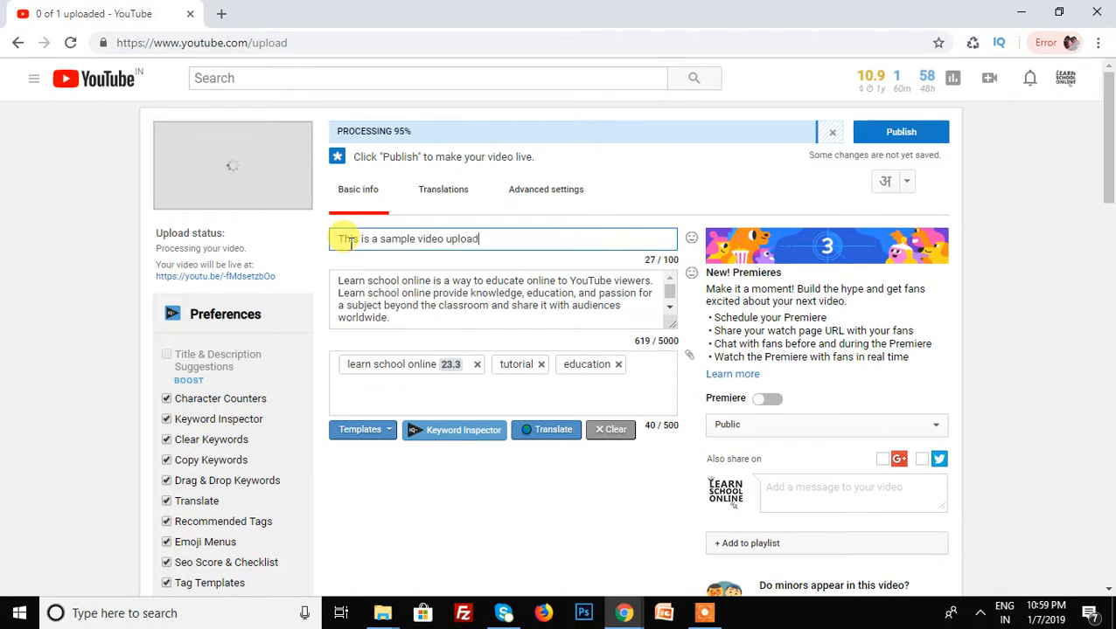
Insert "this is a sample video upload #upload #sample" above the existing description text, separated from it by blank lines
{"action": "left_click", "coordinate": [480, 284]}
{"action": "scroll", "coordinate": [492, 294], "scroll_direction": "down", "scroll_amount": 3}
{"action": "scroll", "coordinate": [492, 294], "scroll_direction": "down", "scroll_amount": 1}
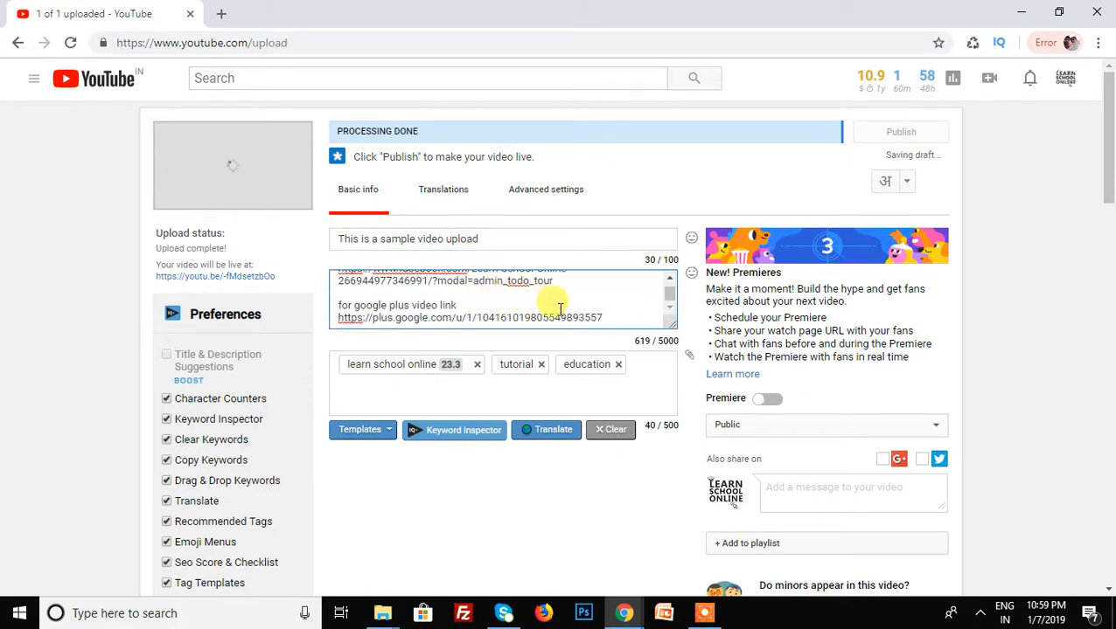
{"action": "scroll", "coordinate": [542, 293], "scroll_direction": "up", "scroll_amount": 5}
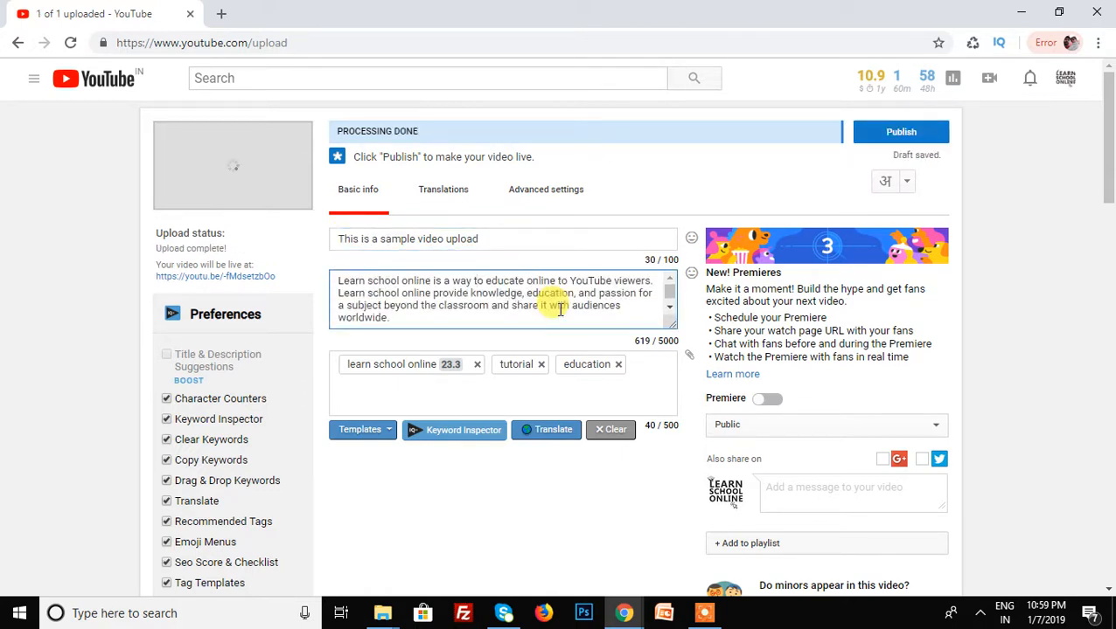
{"action": "key", "text": "Return"}
{"action": "key", "text": "Return"}
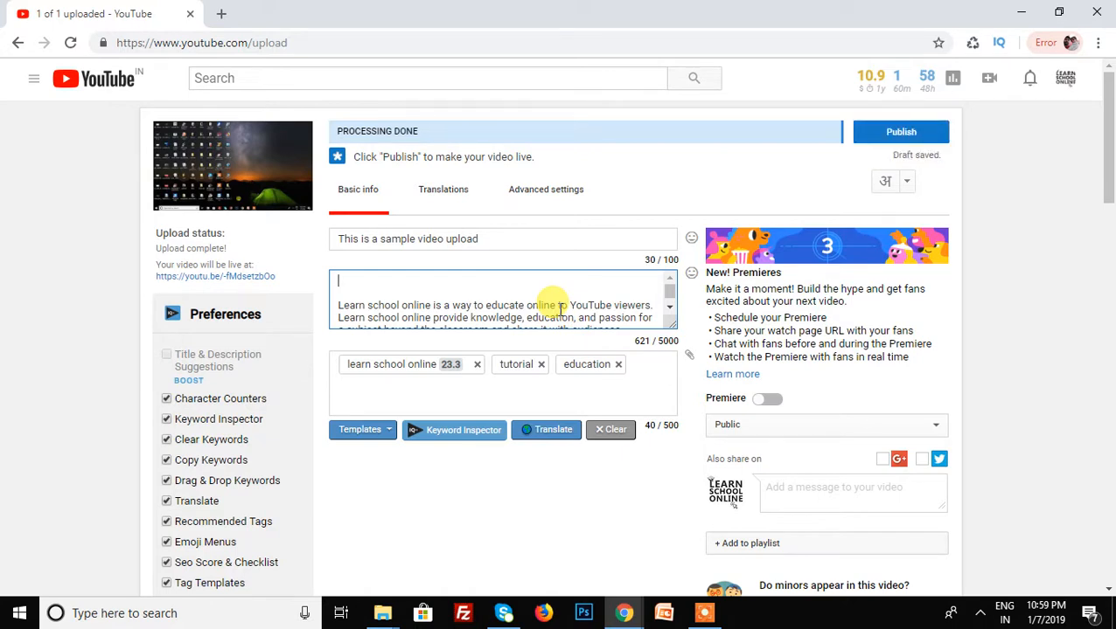
{"action": "key", "text": "Return"}
{"action": "key", "text": "Up"}
{"action": "key", "text": "Up"}
{"action": "key", "text": "Up"}
{"action": "key", "text": "Up"}
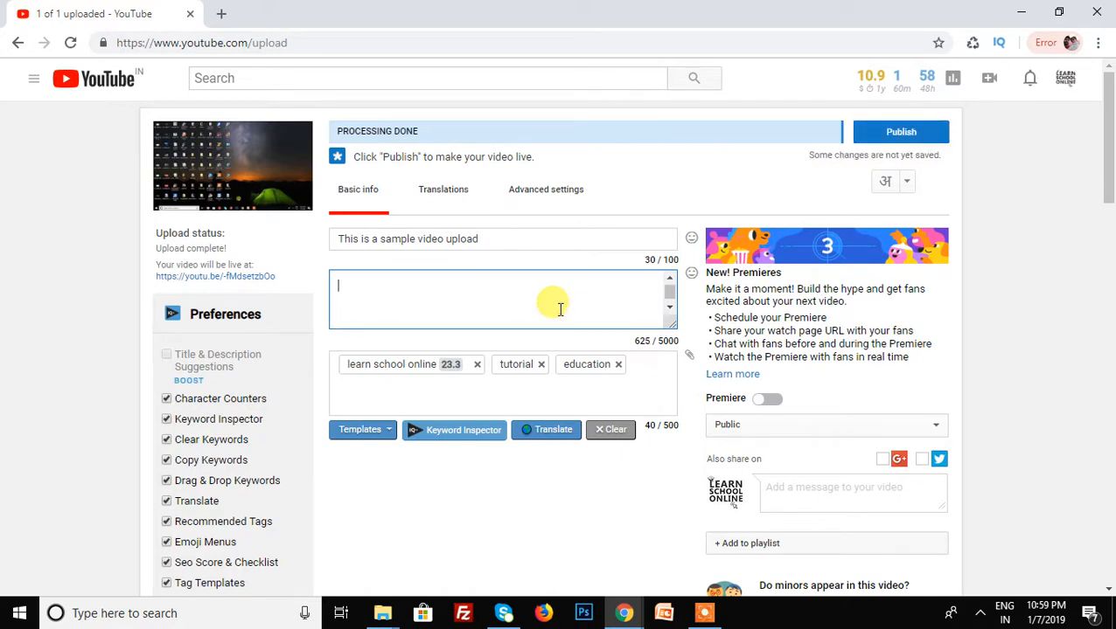
{"action": "type", "text": "this is a sample vi"}
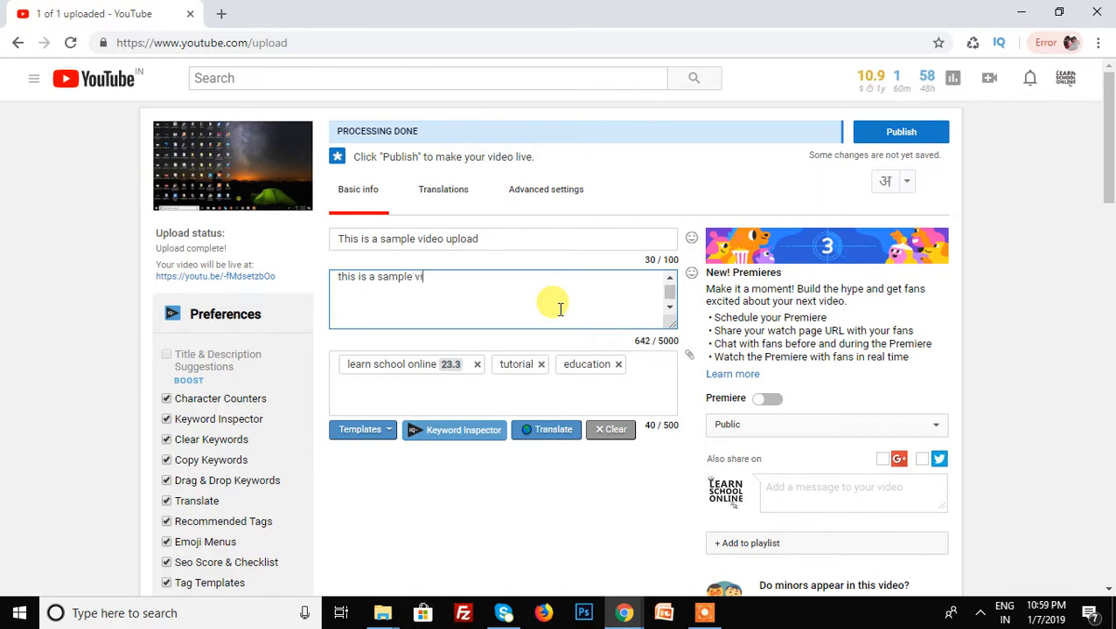
{"action": "type", "text": "deo upload #upload #sample"}
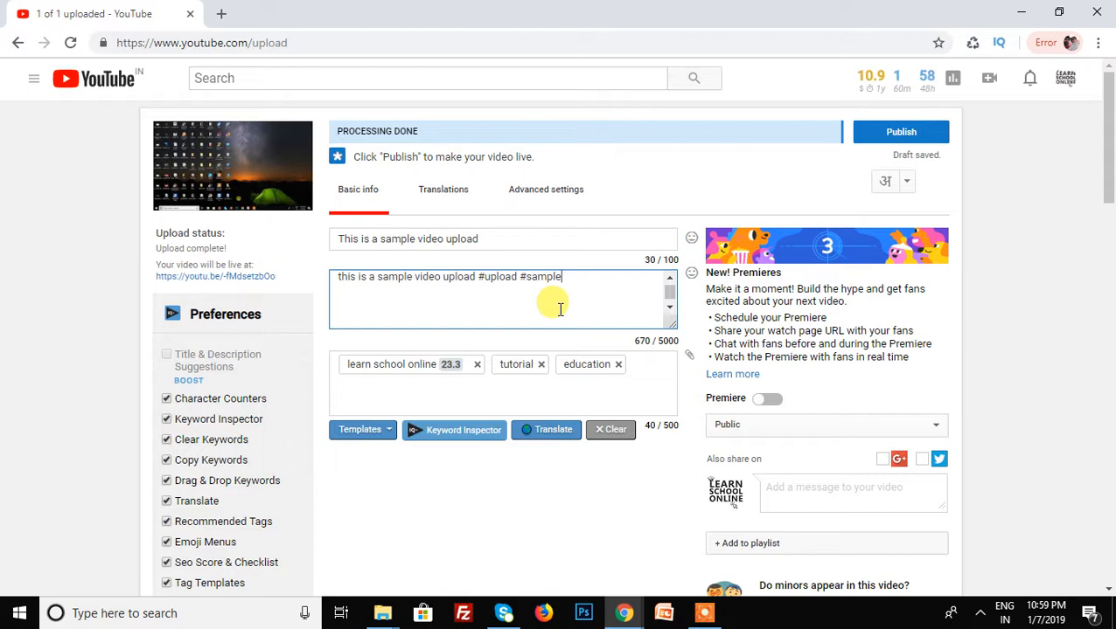
Add the tags "sample" and "tutorial" to the video
{"action": "left_click", "coordinate": [486, 394]}
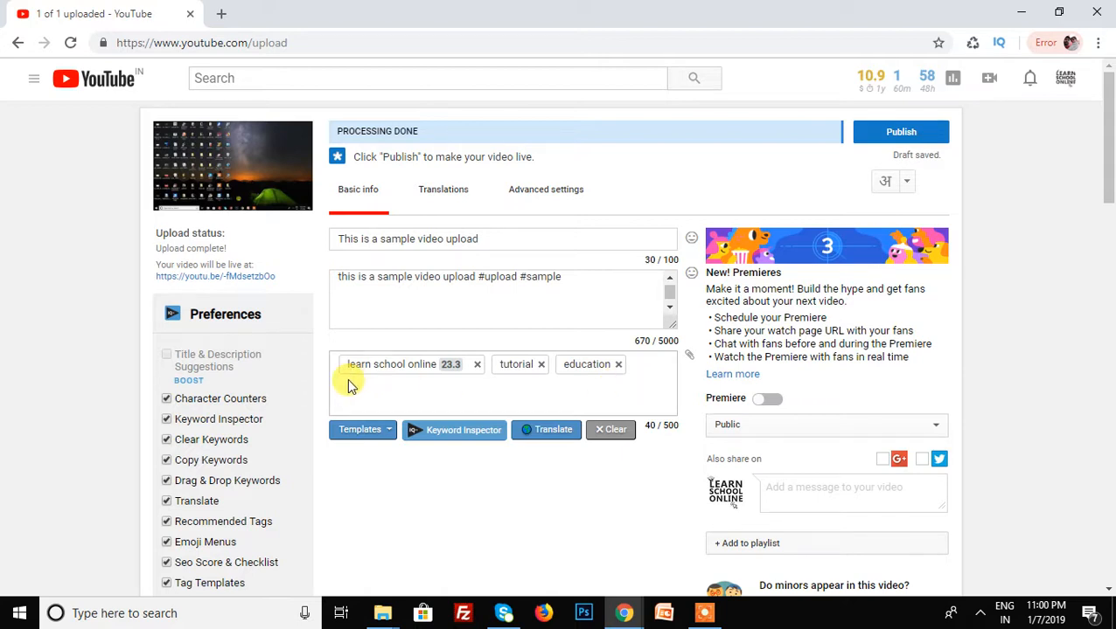
{"action": "type", "text": "sample"}
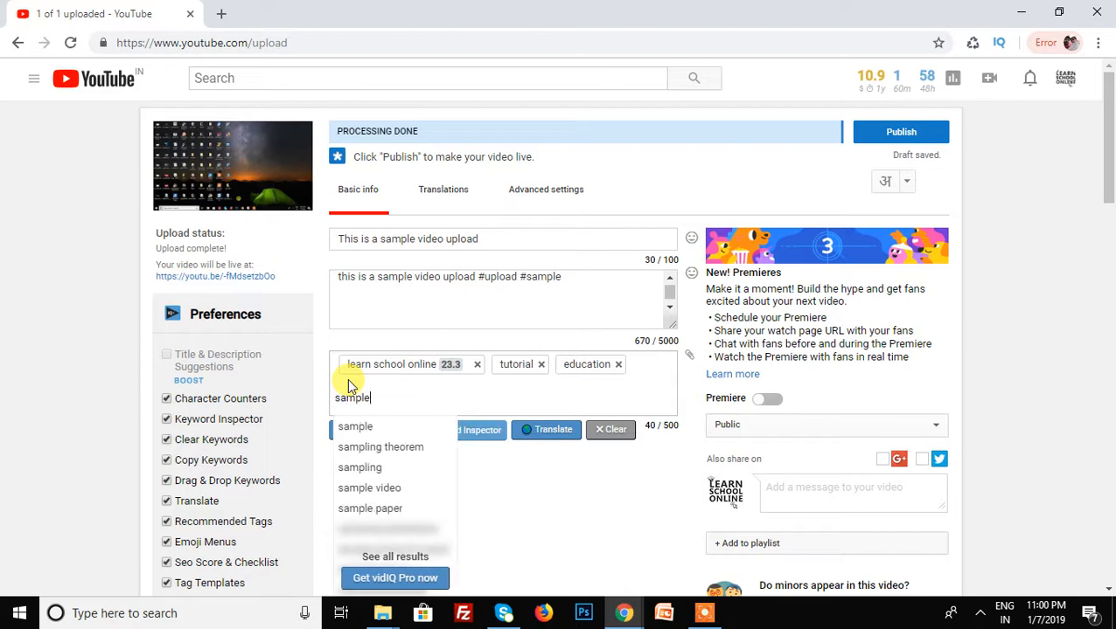
{"action": "key", "text": "Return"}
{"action": "type", "text": "tuto"}
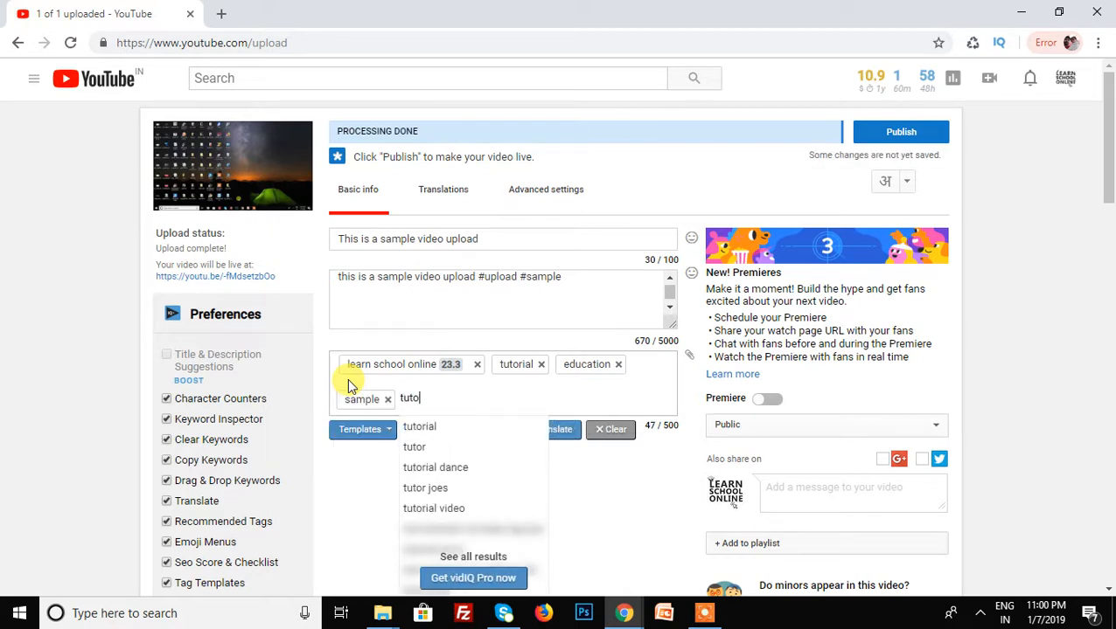
{"action": "scroll", "coordinate": [376, 396], "scroll_direction": "down", "scroll_amount": 1}
{"action": "scroll", "coordinate": [376, 396], "scroll_direction": "down", "scroll_amount": 1}
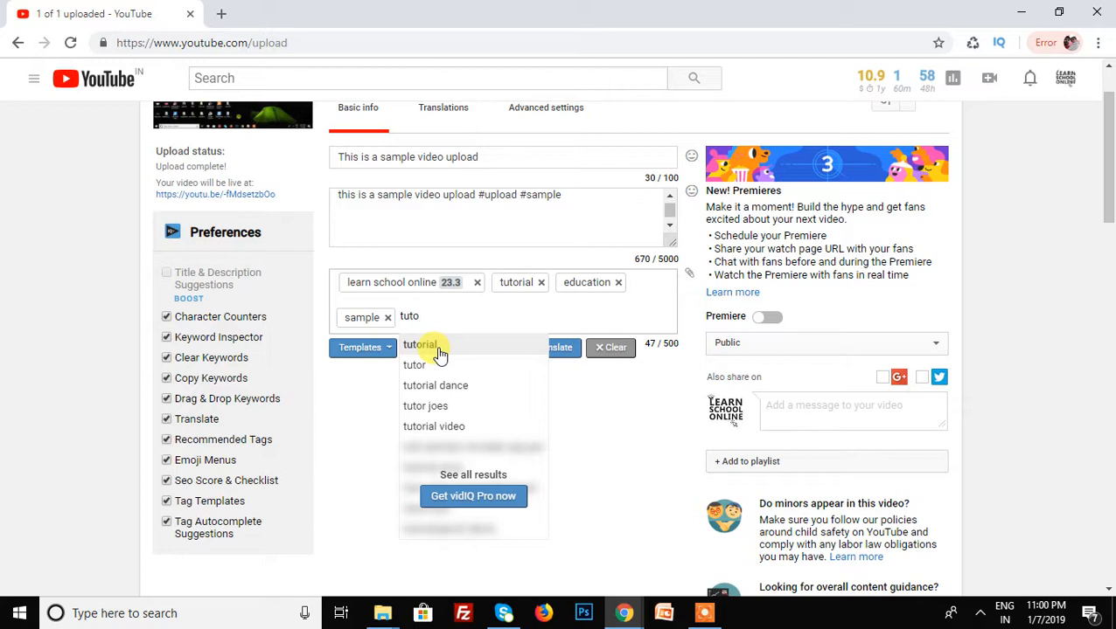
{"action": "scroll", "coordinate": [441, 354], "scroll_direction": "up", "scroll_amount": 2}
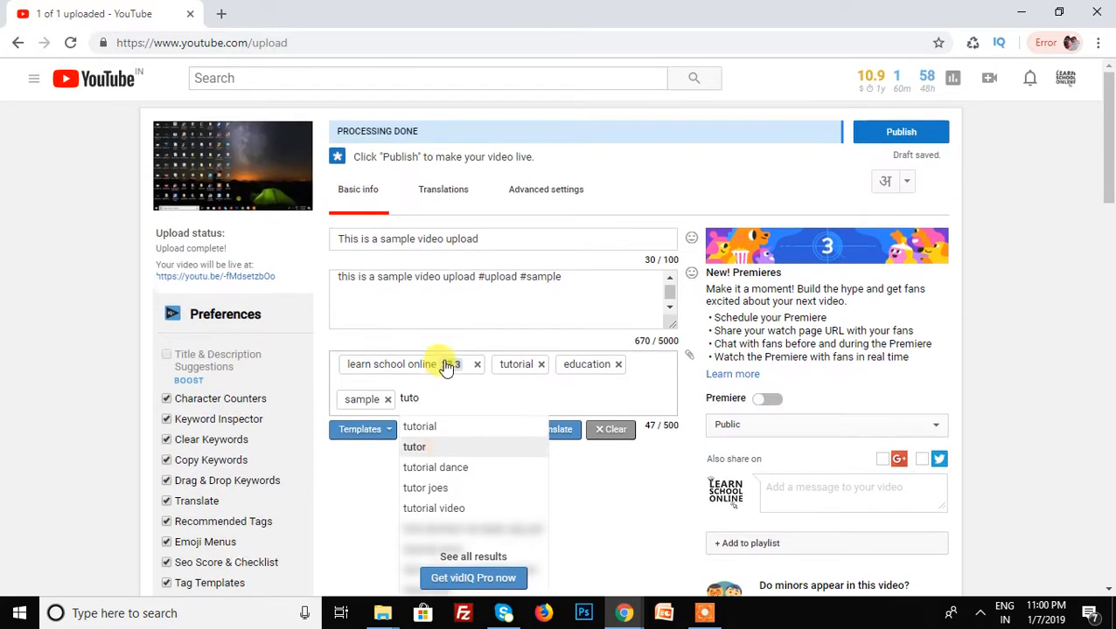
{"action": "scroll", "coordinate": [444, 361], "scroll_direction": "down", "scroll_amount": 2}
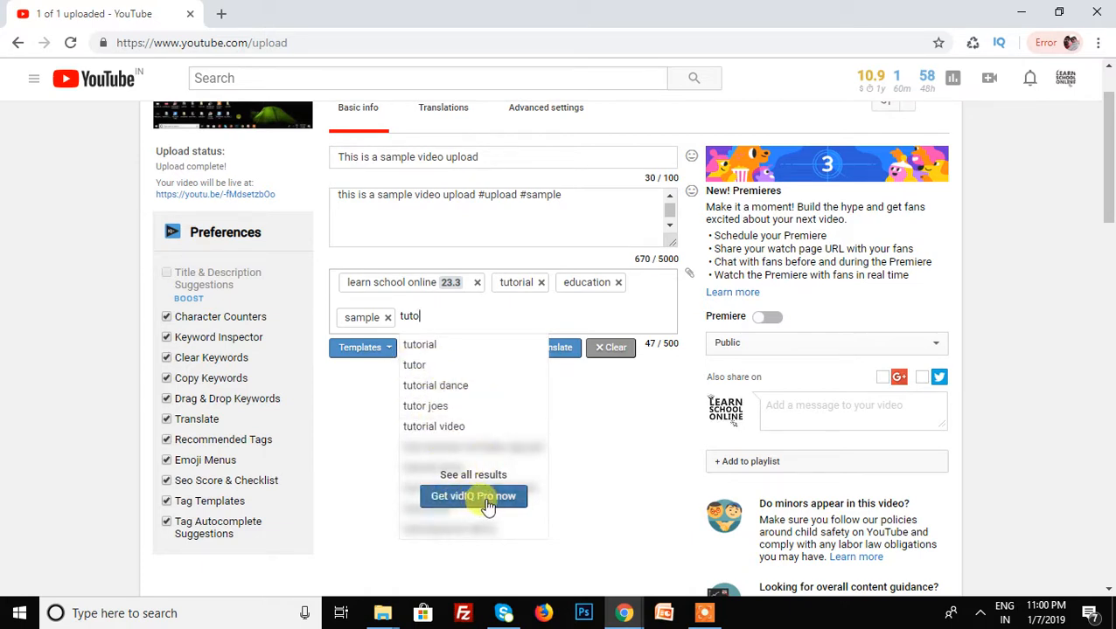
{"action": "type", "text": "rial"}
{"action": "key", "text": "Return"}
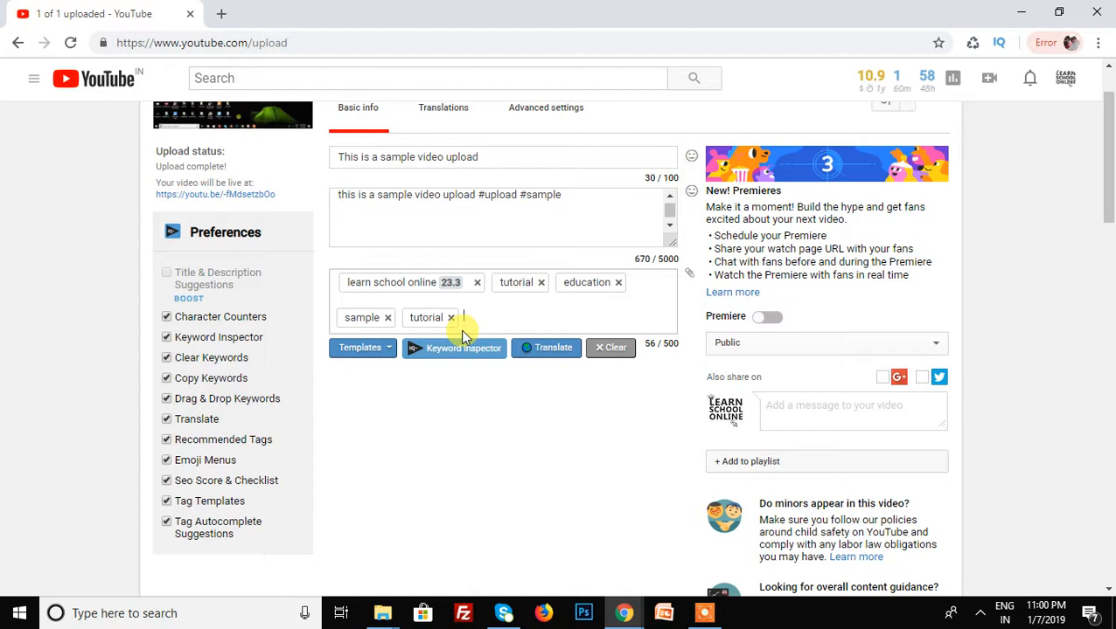
Add "sample video upload" as another tag for the video
{"action": "type", "text": "sample video"}
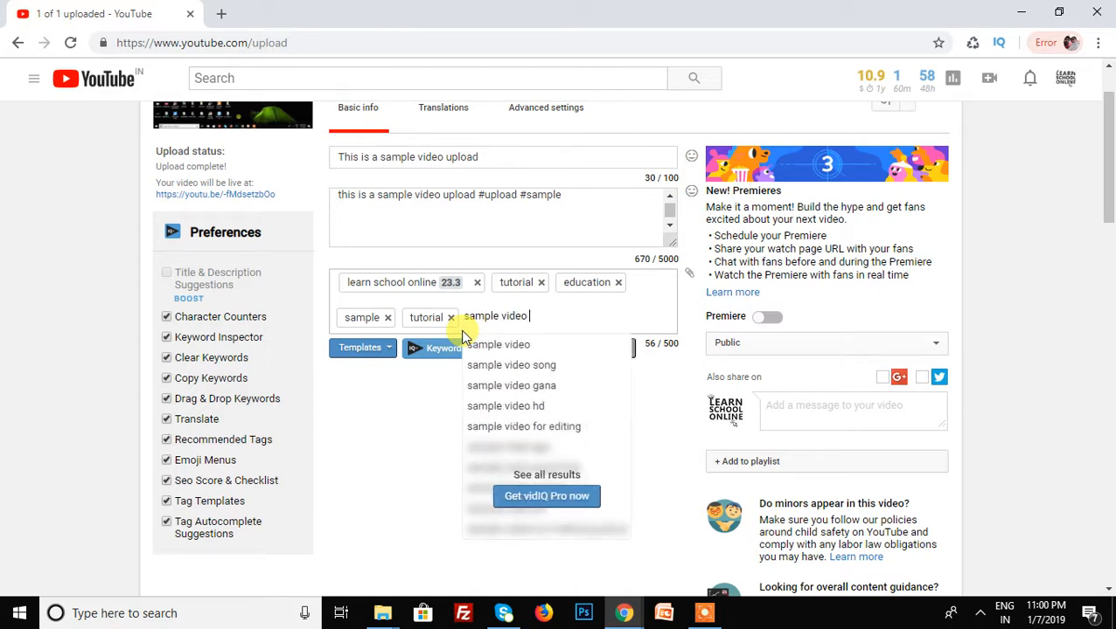
{"action": "type", "text": " upload"}
{"action": "key", "text": "Return"}
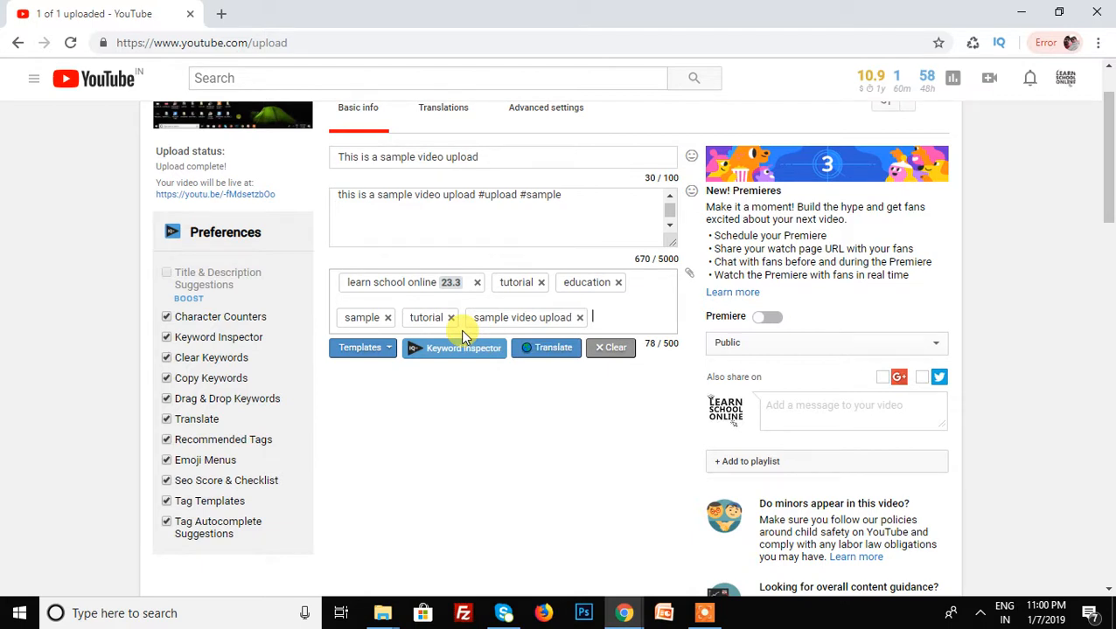
{"action": "scroll", "coordinate": [463, 335], "scroll_direction": "up", "scroll_amount": 1}
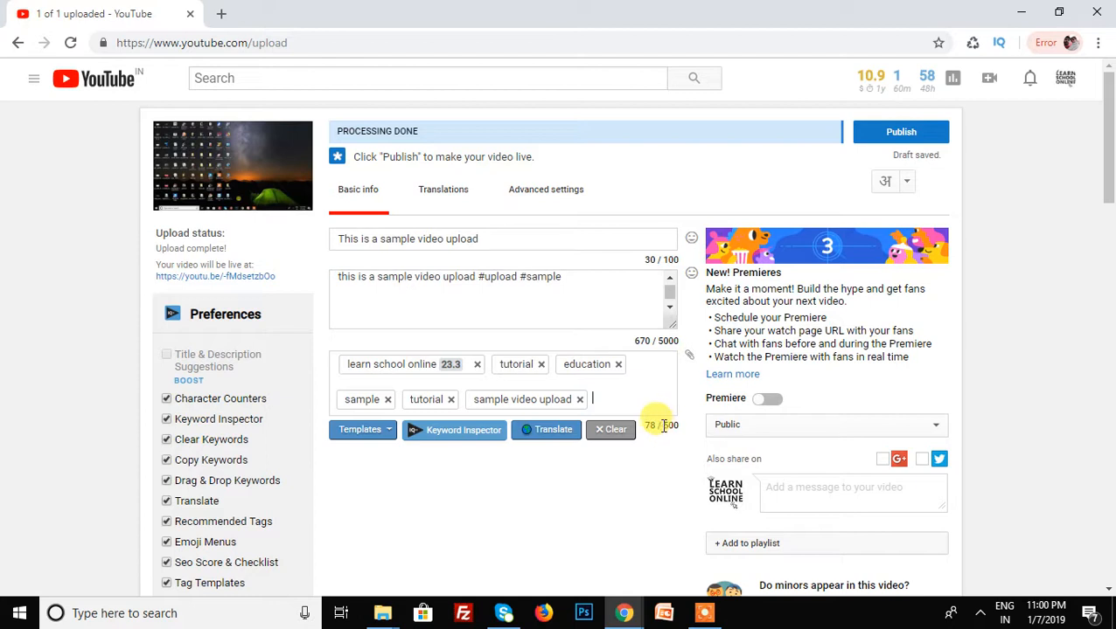
{"action": "left_click_drag", "start_coordinate": [662, 428], "coordinate": [682, 432]}
Upload the youtube_tools image from the Desktop as the video's custom thumbnail
{"action": "scroll", "coordinate": [666, 477], "scroll_direction": "down", "scroll_amount": 10}
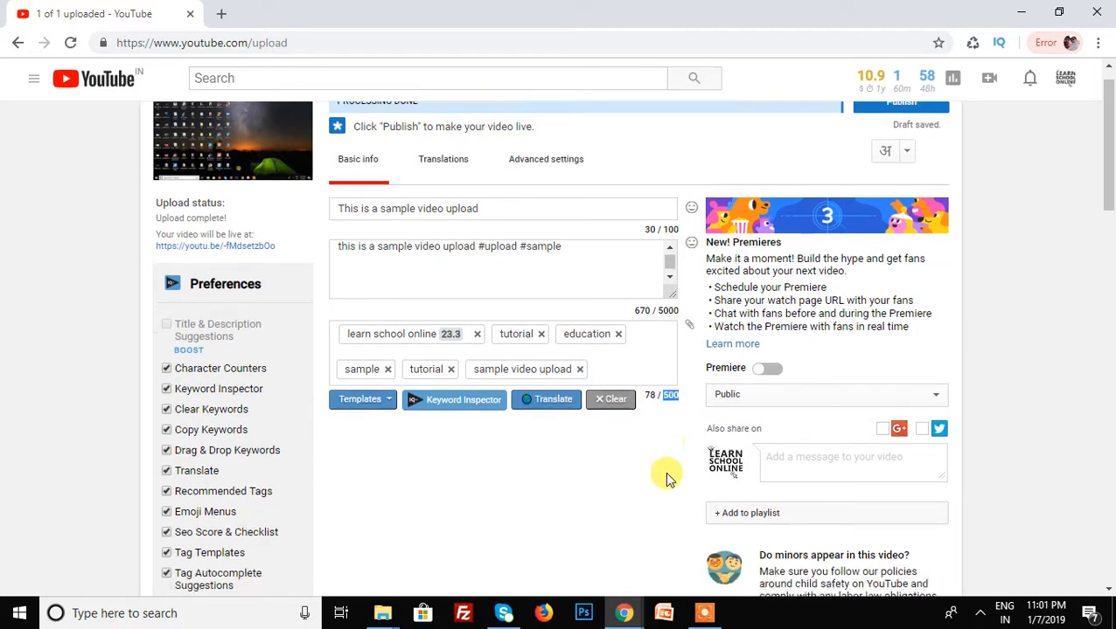
{"action": "scroll", "coordinate": [666, 476], "scroll_direction": "down", "scroll_amount": 4}
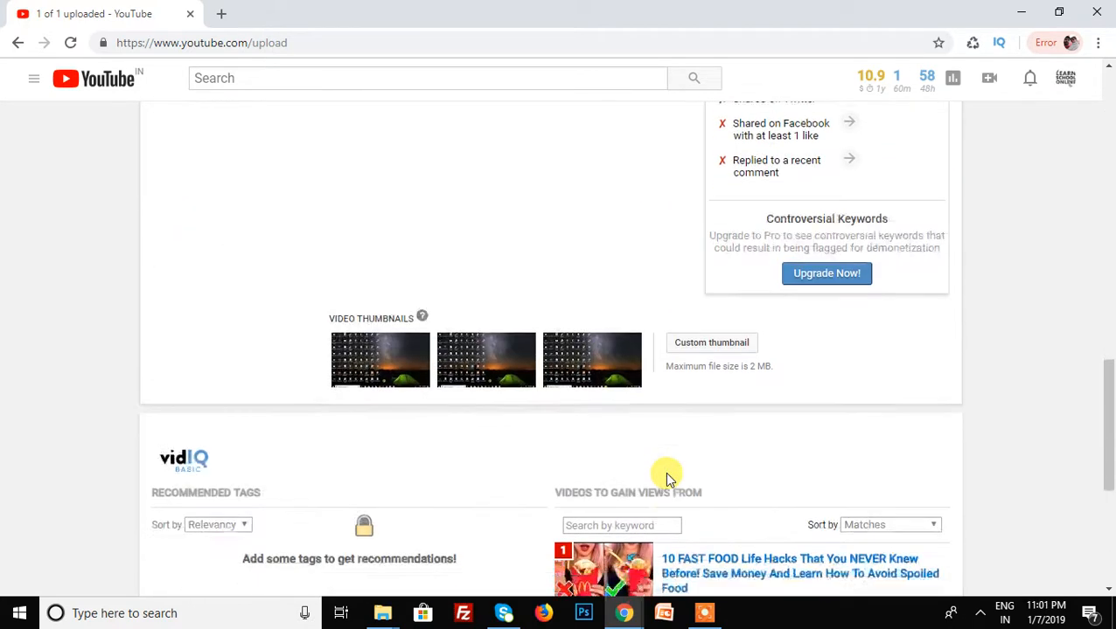
{"action": "left_click", "coordinate": [714, 304]}
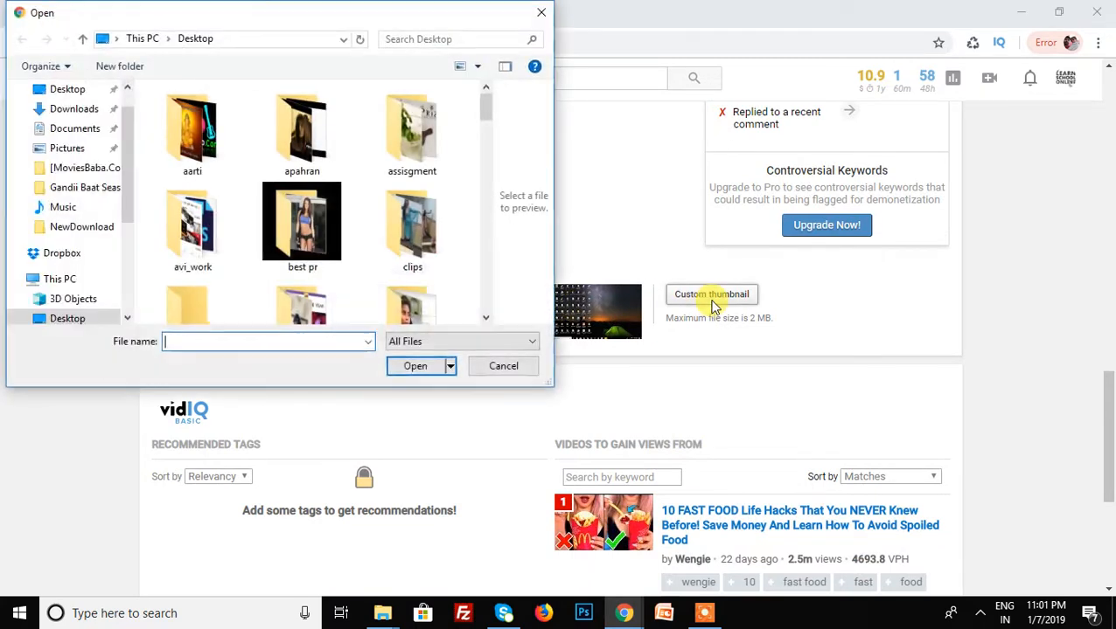
{"action": "scroll", "coordinate": [391, 262], "scroll_direction": "down", "scroll_amount": 10}
{"action": "scroll", "coordinate": [386, 269], "scroll_direction": "down", "scroll_amount": 3}
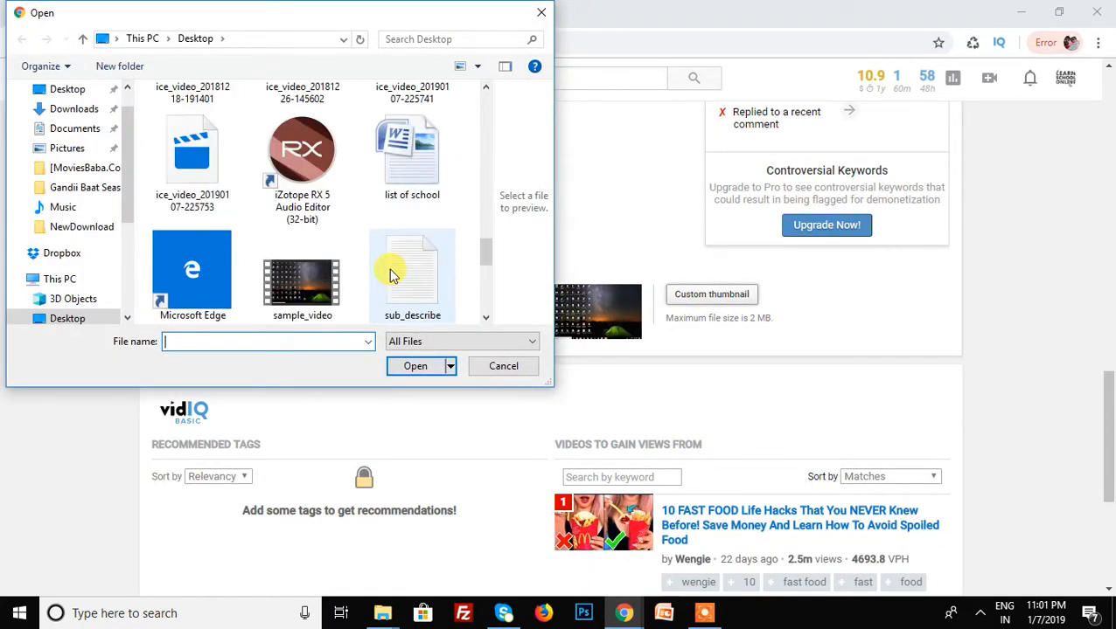
{"action": "scroll", "coordinate": [385, 269], "scroll_direction": "down", "scroll_amount": 4}
{"action": "left_click", "coordinate": [327, 159]}
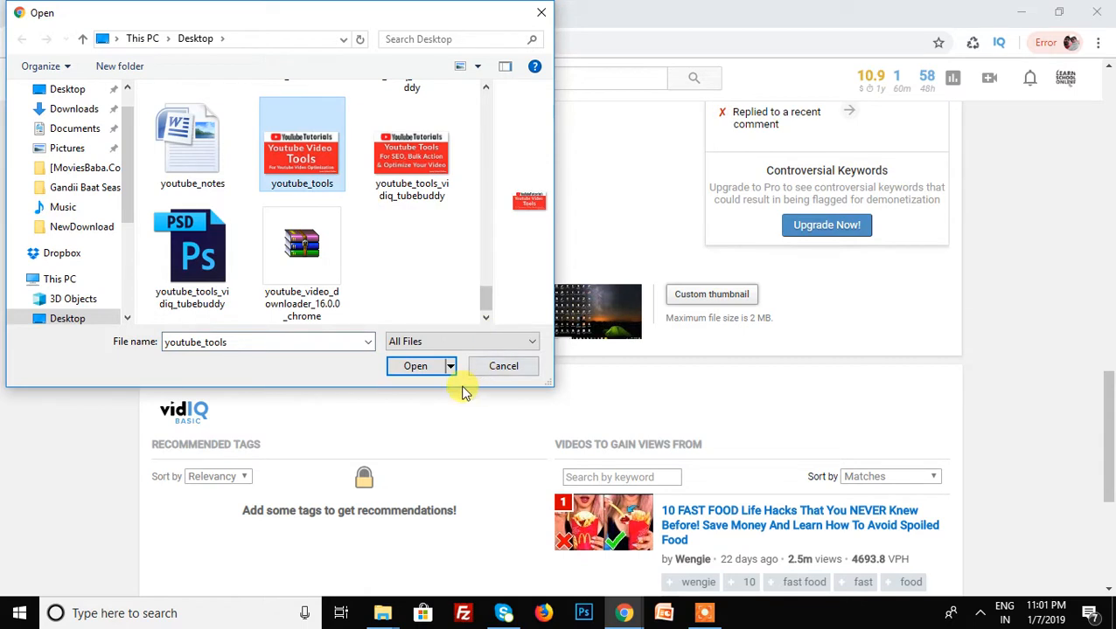
{"action": "left_click", "coordinate": [416, 367]}
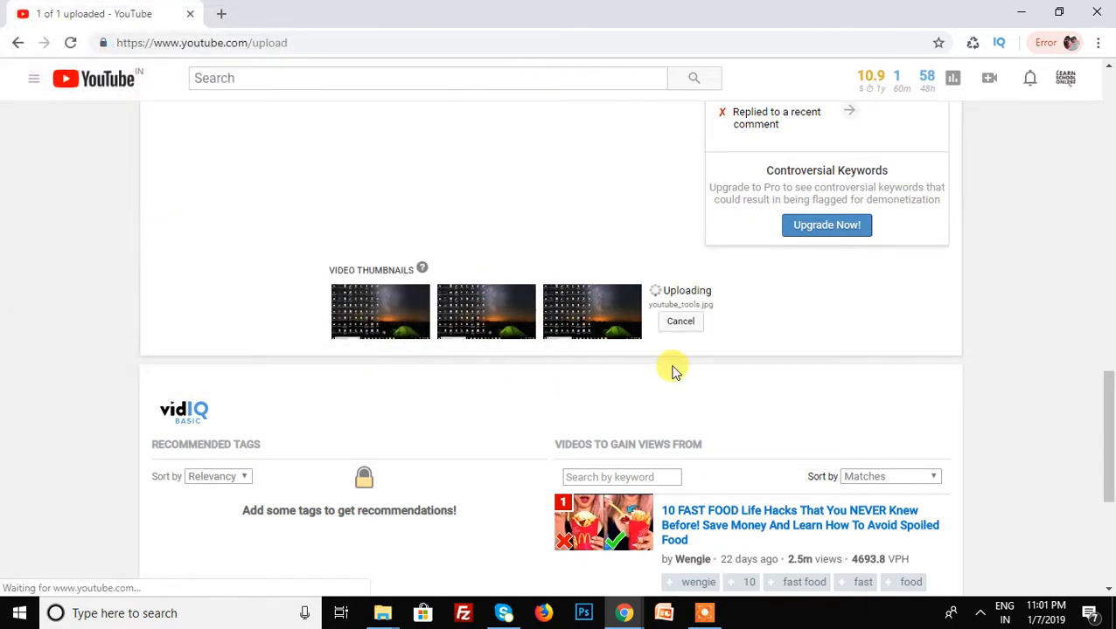
{"action": "scroll", "coordinate": [673, 371], "scroll_direction": "up", "scroll_amount": 10}
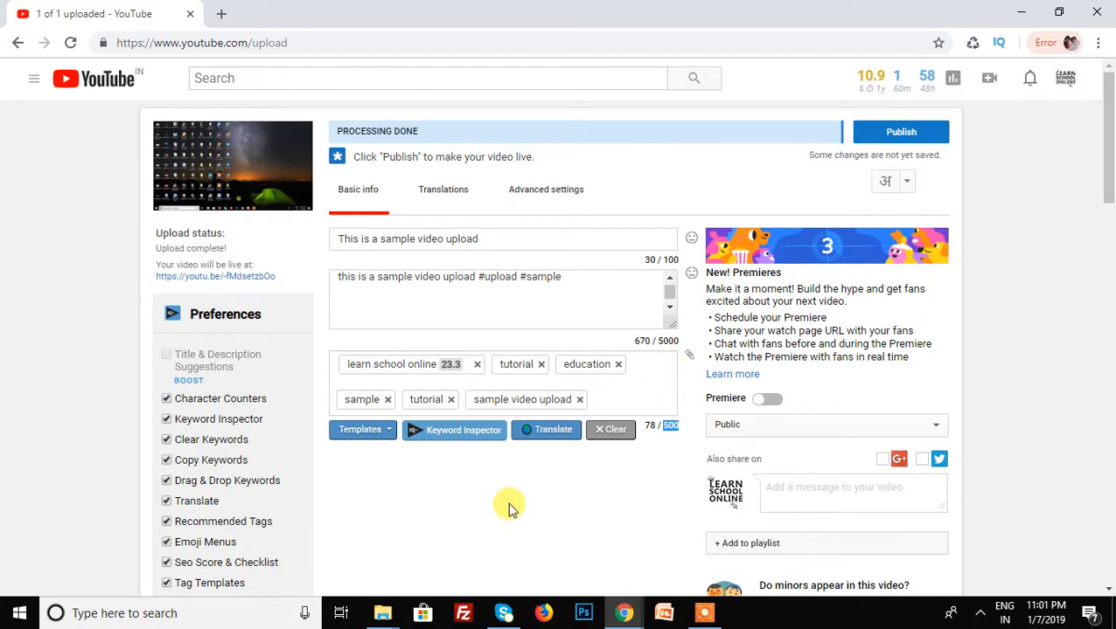
{"action": "scroll", "coordinate": [507, 502], "scroll_direction": "down", "scroll_amount": 10}
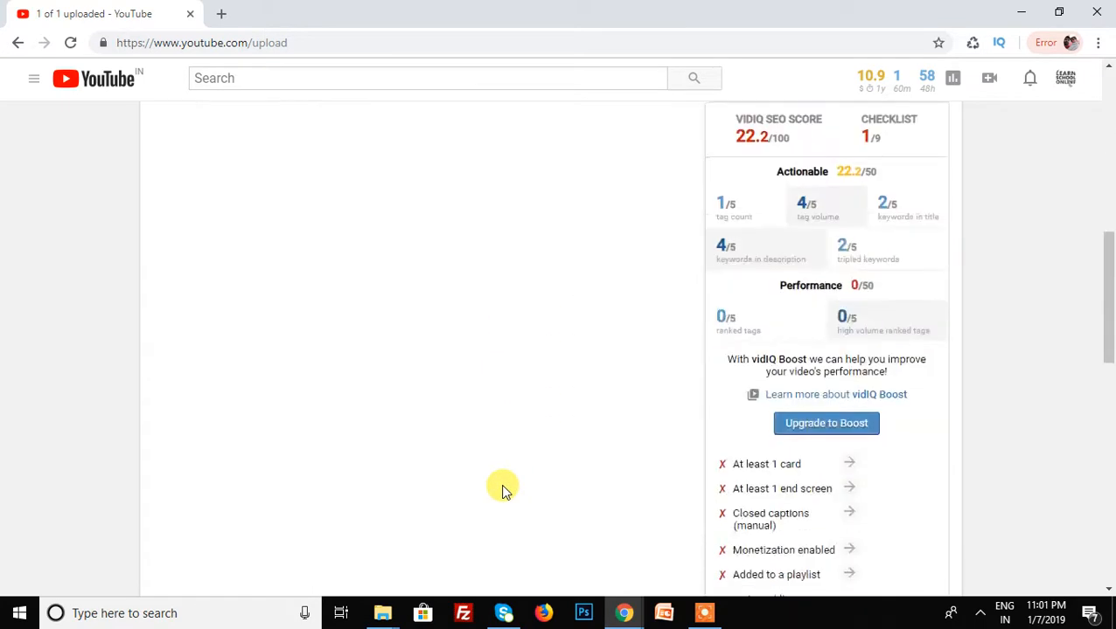
{"action": "mouse_move", "coordinate": [503, 493]}
{"action": "scroll", "coordinate": [502, 492], "scroll_direction": "up", "scroll_amount": 10}
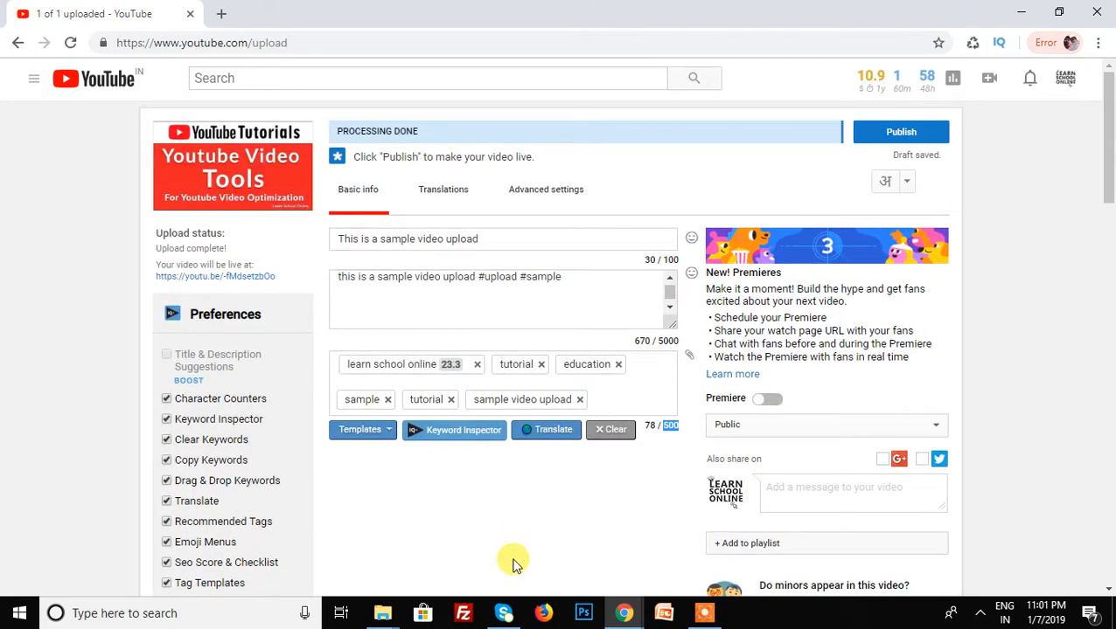
Look over the rest of the basic info page and the original language in the video's translation settings
{"action": "scroll", "coordinate": [503, 551], "scroll_direction": "down", "scroll_amount": 5}
{"action": "scroll", "coordinate": [516, 559], "scroll_direction": "down", "scroll_amount": 5}
{"action": "scroll", "coordinate": [516, 558], "scroll_direction": "up", "scroll_amount": 15}
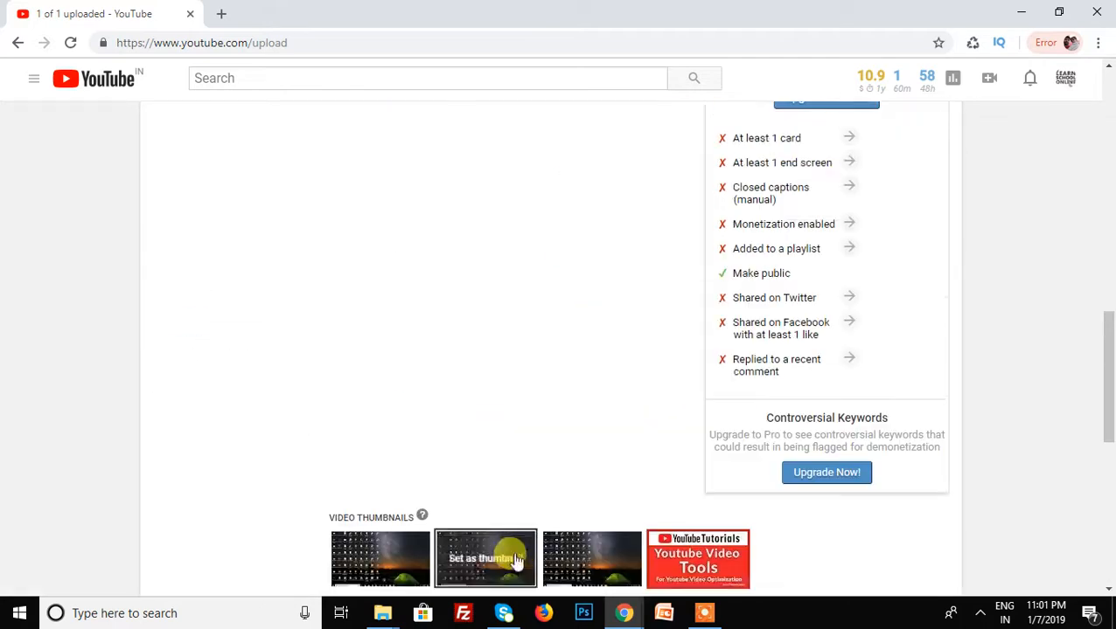
{"action": "left_click", "coordinate": [444, 199]}
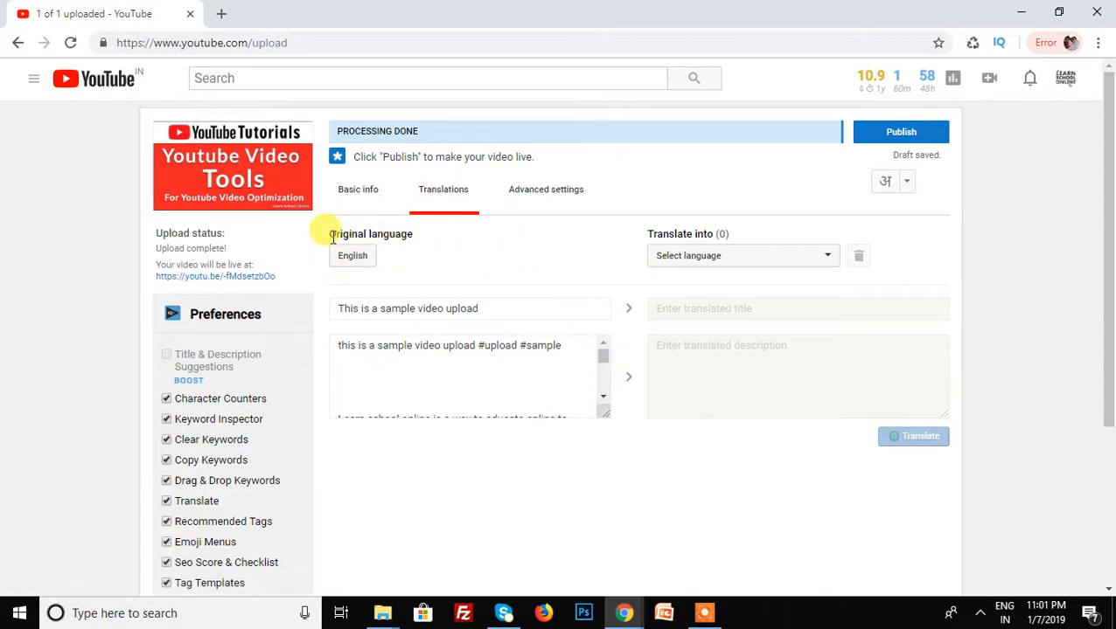
{"action": "left_click_drag", "start_coordinate": [332, 236], "coordinate": [391, 229]}
In the video's advanced settings, set the recording date to today, January 7, 2019
{"action": "left_click", "coordinate": [545, 189]}
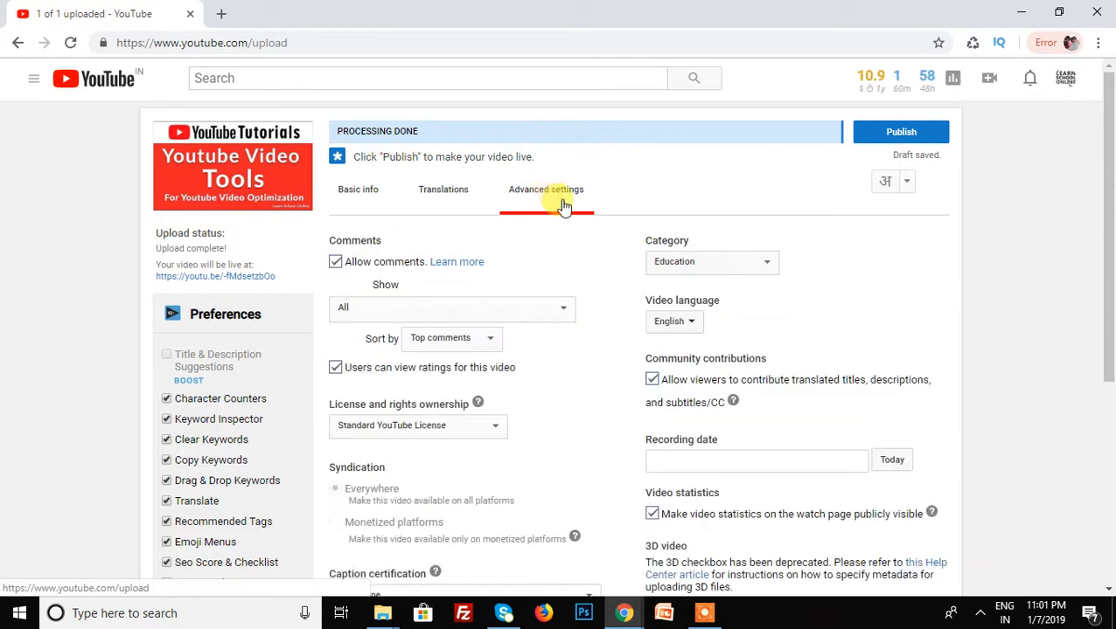
{"action": "scroll", "coordinate": [564, 376], "scroll_direction": "down", "scroll_amount": 4}
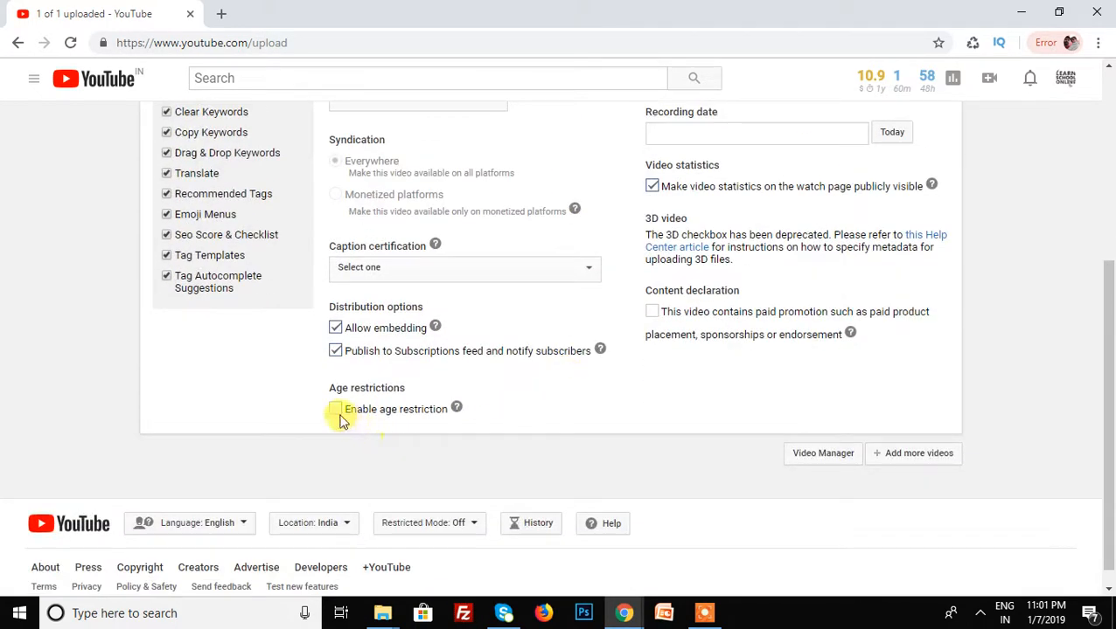
{"action": "left_click_drag", "start_coordinate": [331, 387], "coordinate": [397, 386]}
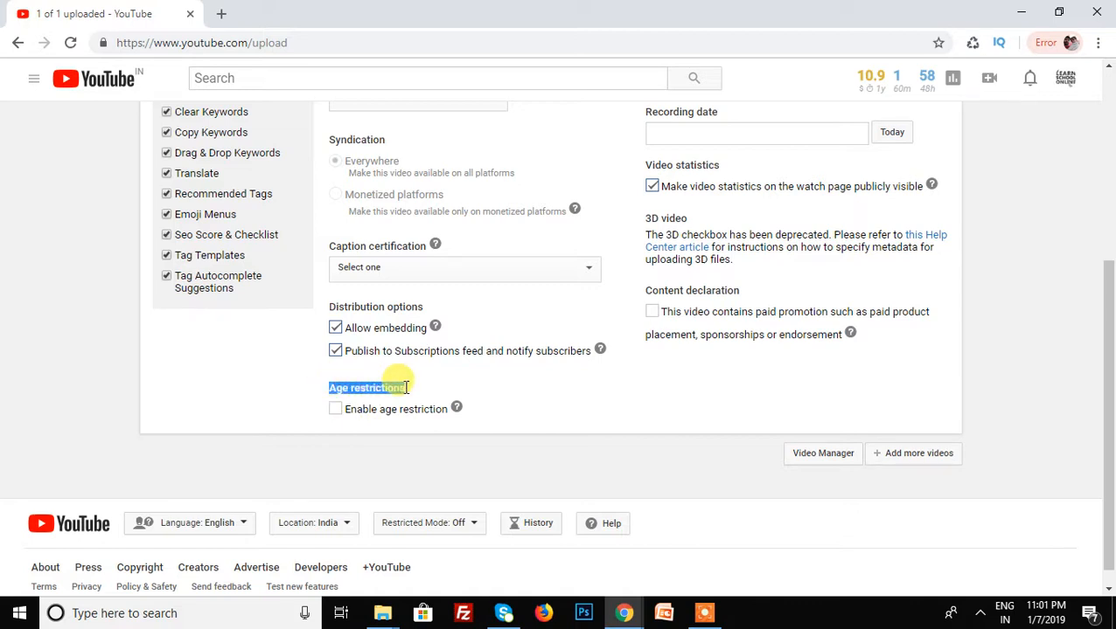
{"action": "left_click", "coordinate": [398, 428]}
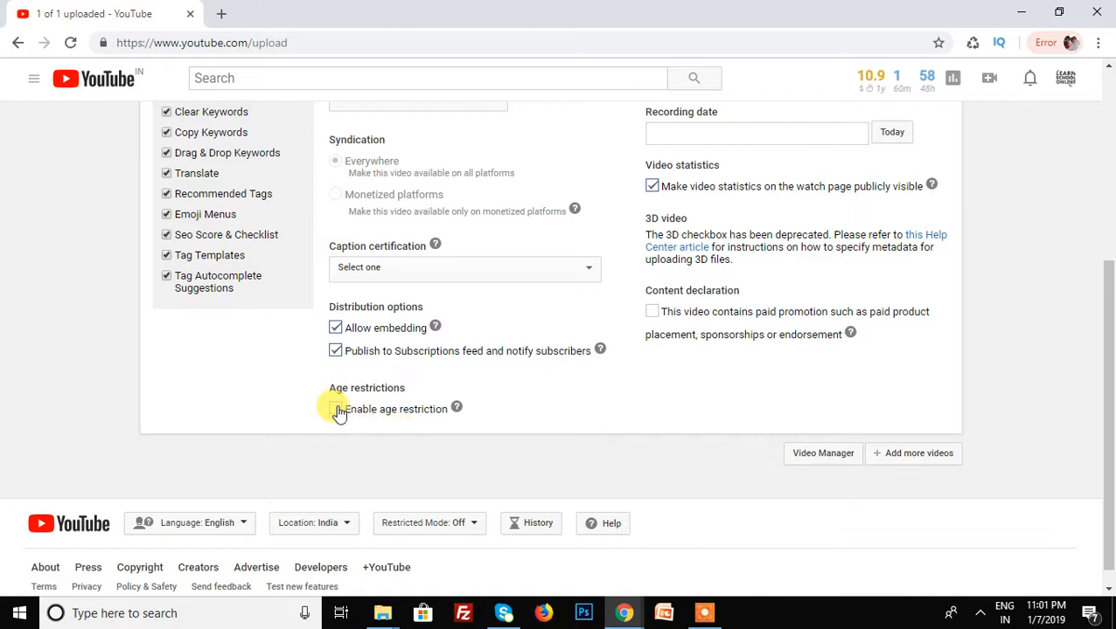
{"action": "scroll", "coordinate": [622, 429], "scroll_direction": "up", "scroll_amount": 2}
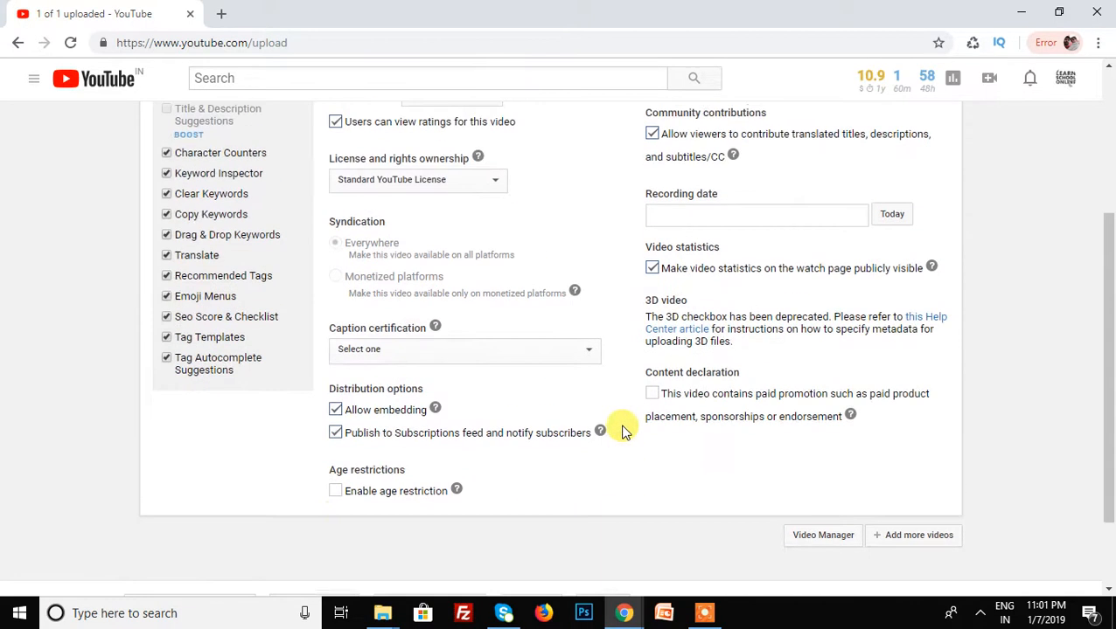
{"action": "scroll", "coordinate": [647, 394], "scroll_direction": "up", "scroll_amount": 2}
{"action": "scroll", "coordinate": [681, 411], "scroll_direction": "down", "scroll_amount": 1}
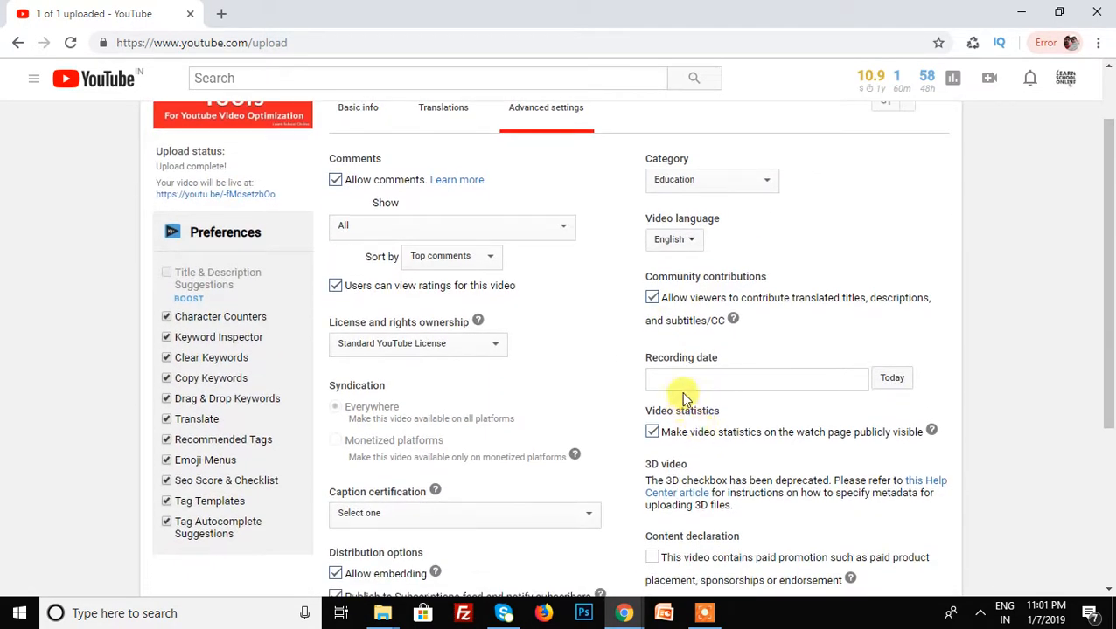
{"action": "left_click", "coordinate": [893, 382]}
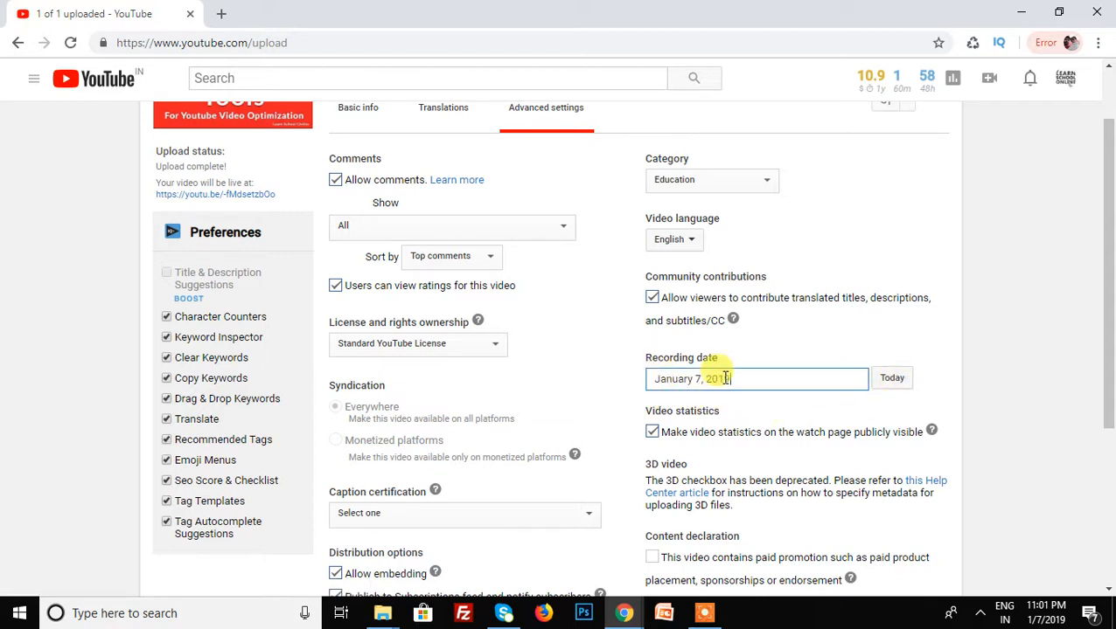
Choose Education as the video's category
{"action": "scroll", "coordinate": [636, 255], "scroll_direction": "up", "scroll_amount": 1}
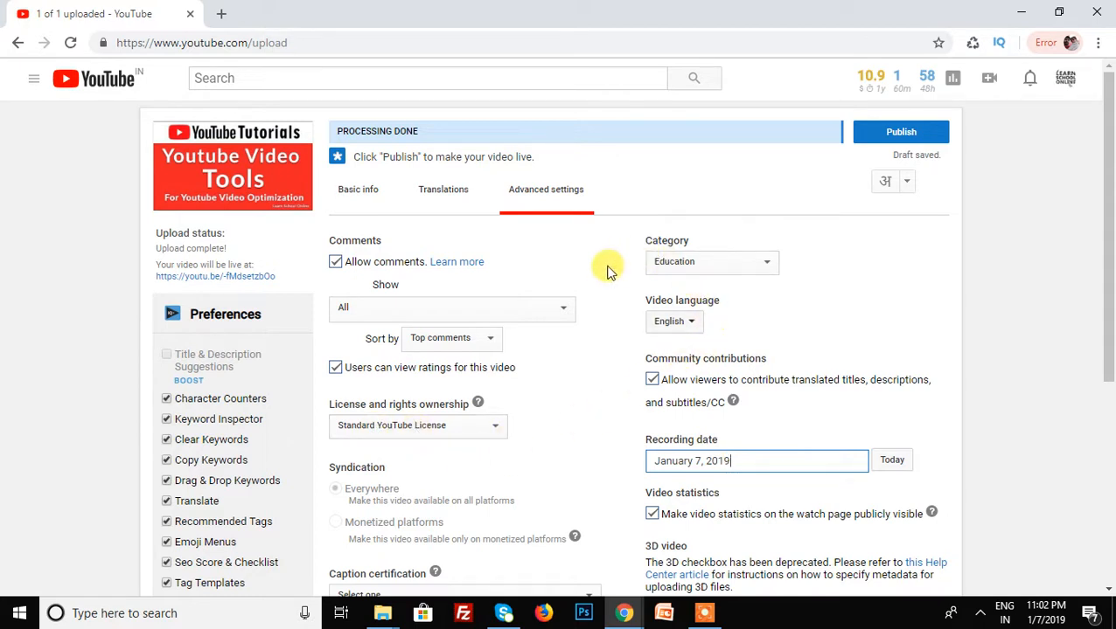
{"action": "left_click", "coordinate": [695, 264]}
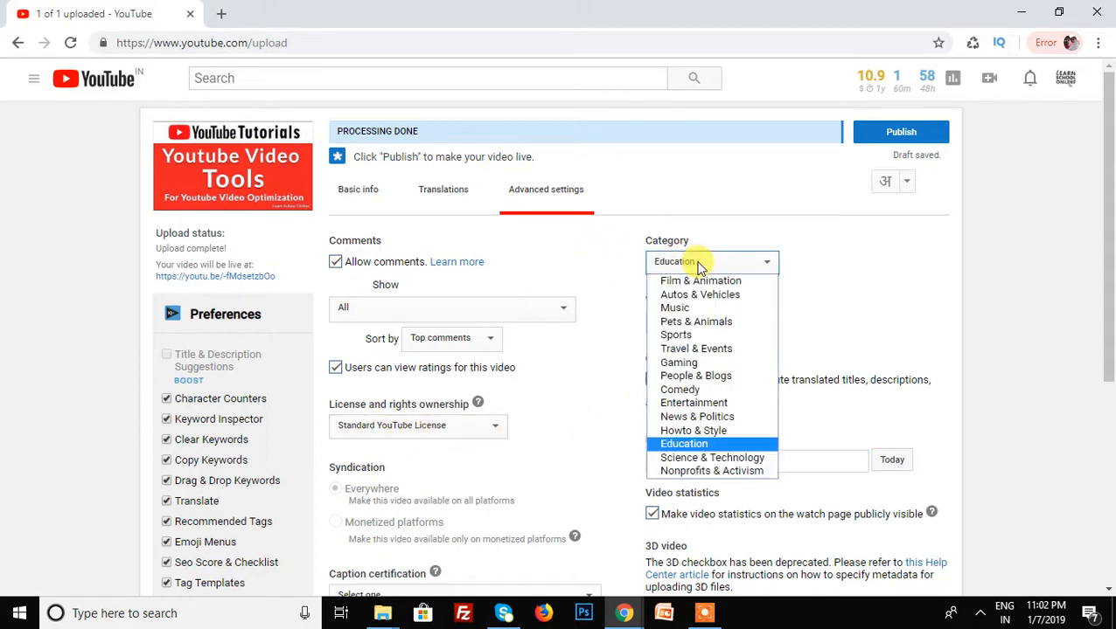
{"action": "left_click", "coordinate": [715, 448]}
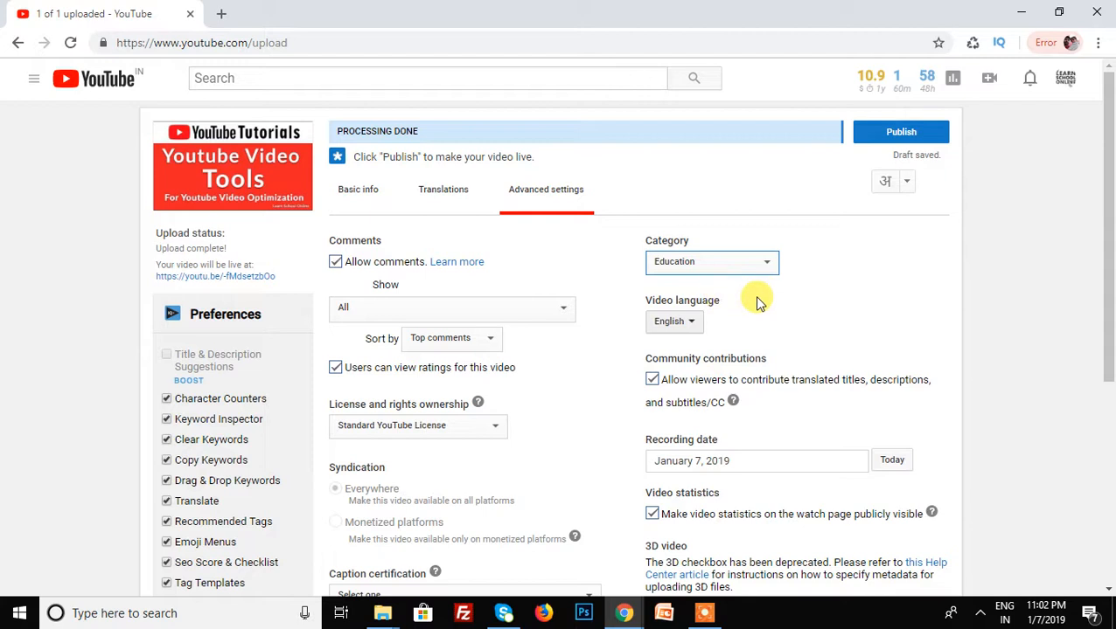
{"action": "scroll", "coordinate": [542, 405], "scroll_direction": "down", "scroll_amount": 3}
{"action": "scroll", "coordinate": [524, 349], "scroll_direction": "up", "scroll_amount": 4}
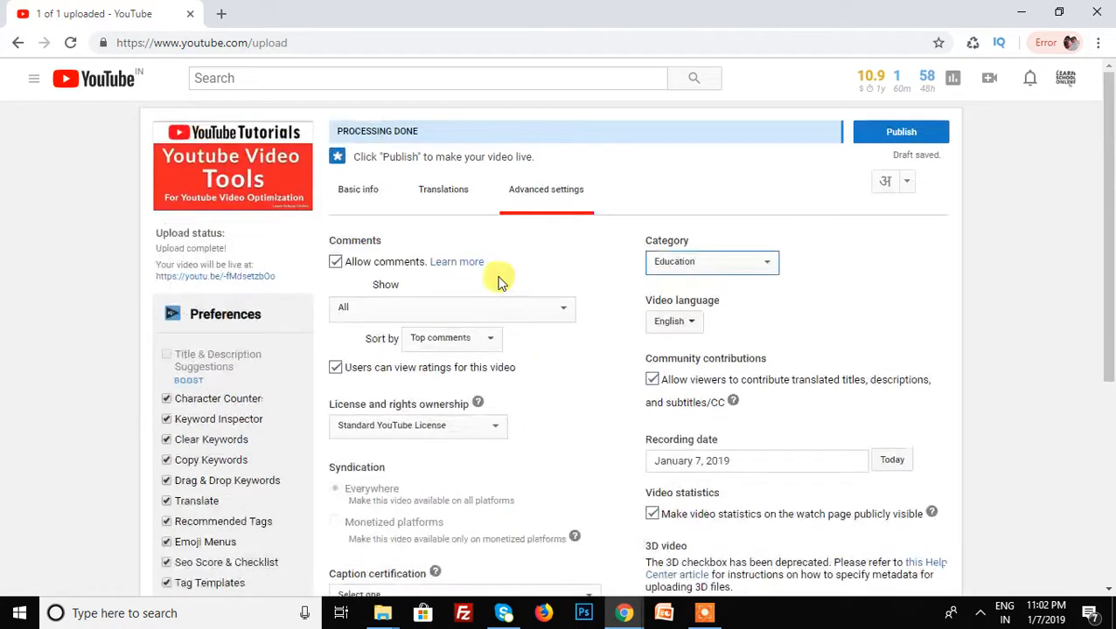
Review the video's title, description and tags, its translation settings, and all of its advanced settings
{"action": "left_click", "coordinate": [358, 190]}
{"action": "left_click", "coordinate": [354, 241]}
{"action": "left_click", "coordinate": [418, 281]}
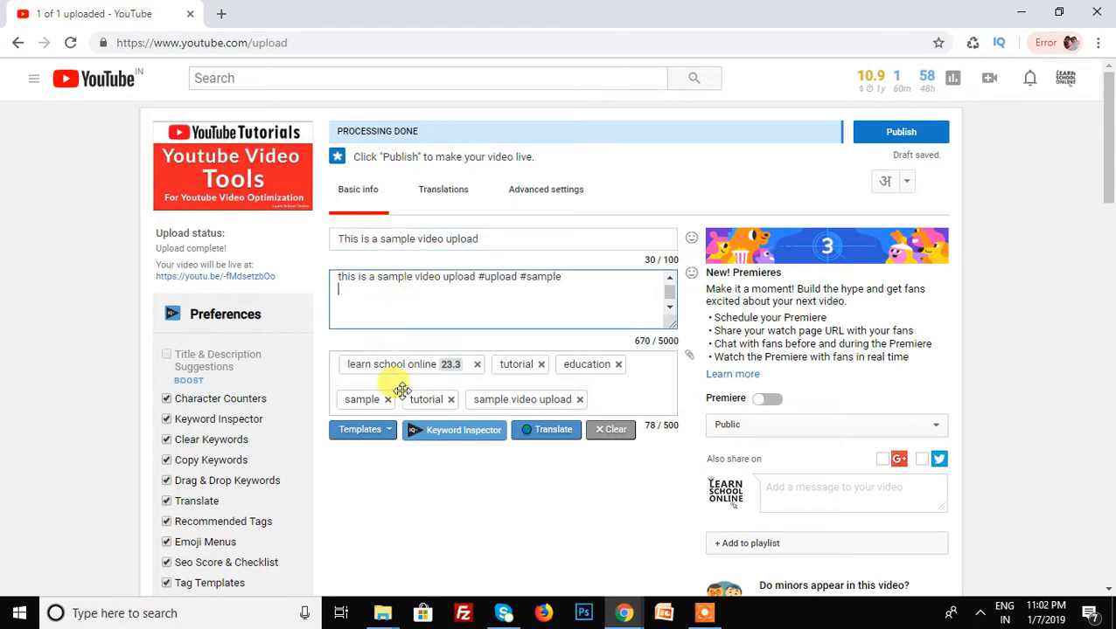
{"action": "left_click", "coordinate": [441, 210]}
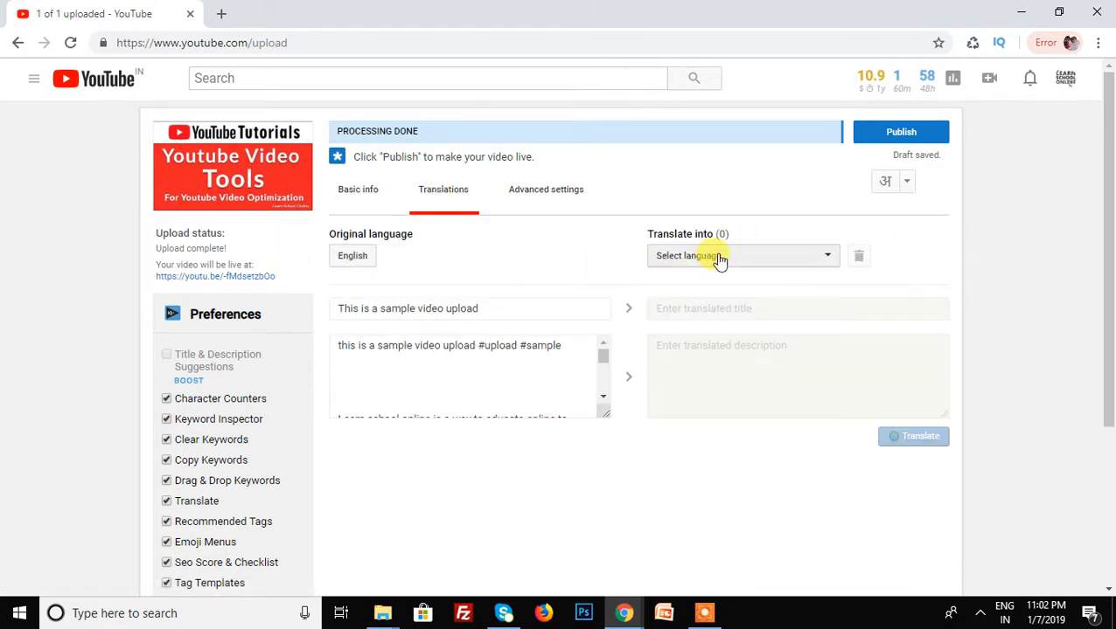
{"action": "left_click", "coordinate": [556, 190]}
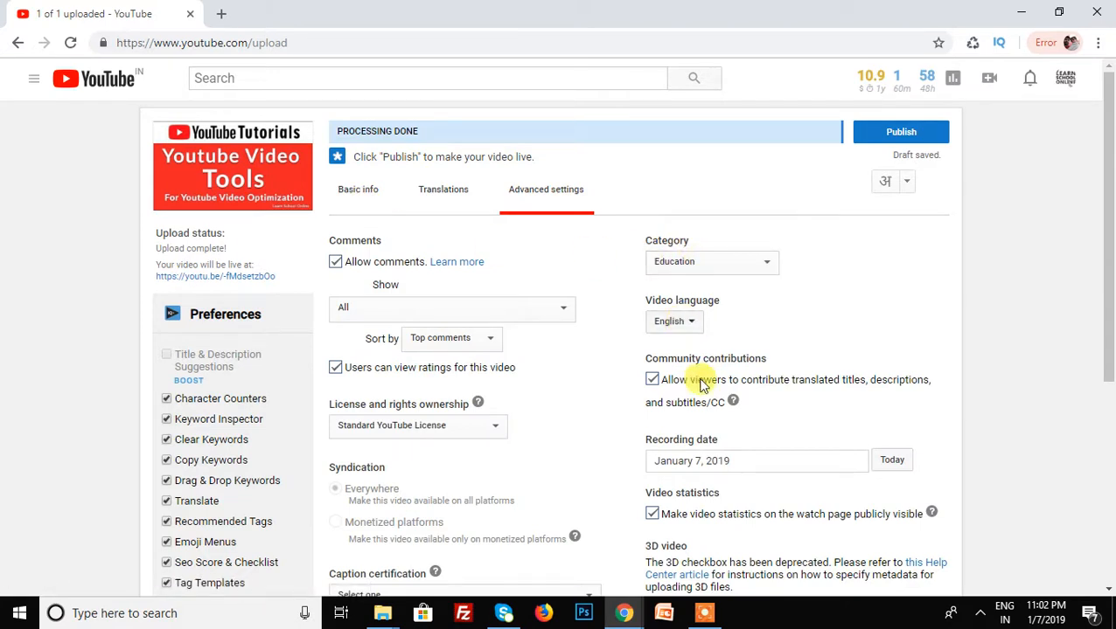
{"action": "scroll", "coordinate": [702, 466], "scroll_direction": "down", "scroll_amount": 2}
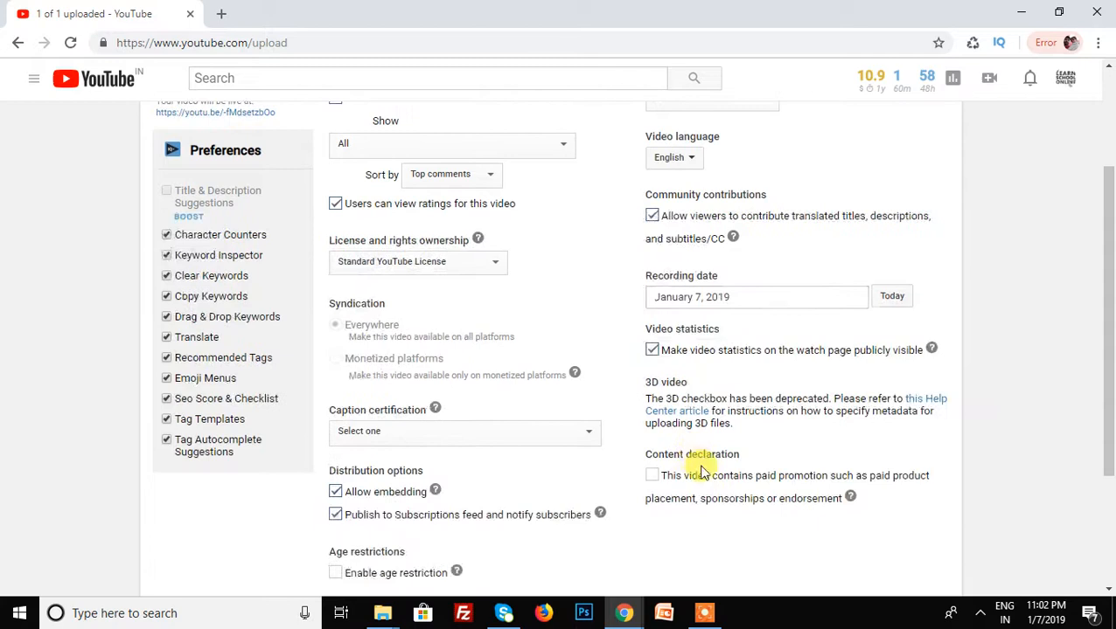
{"action": "scroll", "coordinate": [702, 469], "scroll_direction": "down", "scroll_amount": 2}
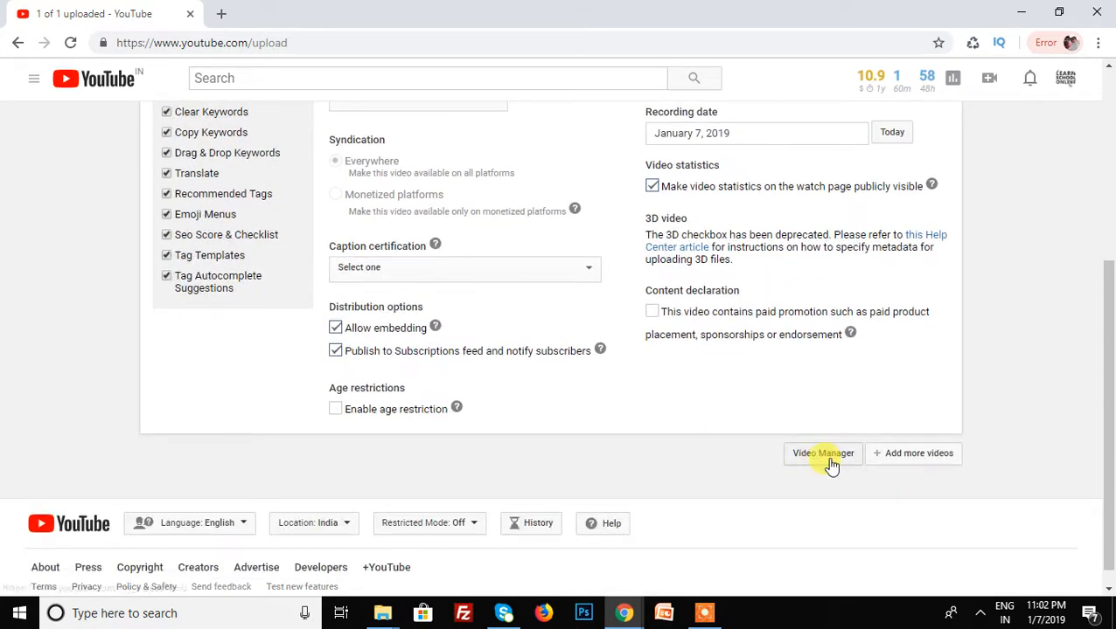
{"action": "scroll", "coordinate": [403, 448], "scroll_direction": "up", "scroll_amount": 4}
{"action": "mouse_move", "coordinate": [926, 80]}
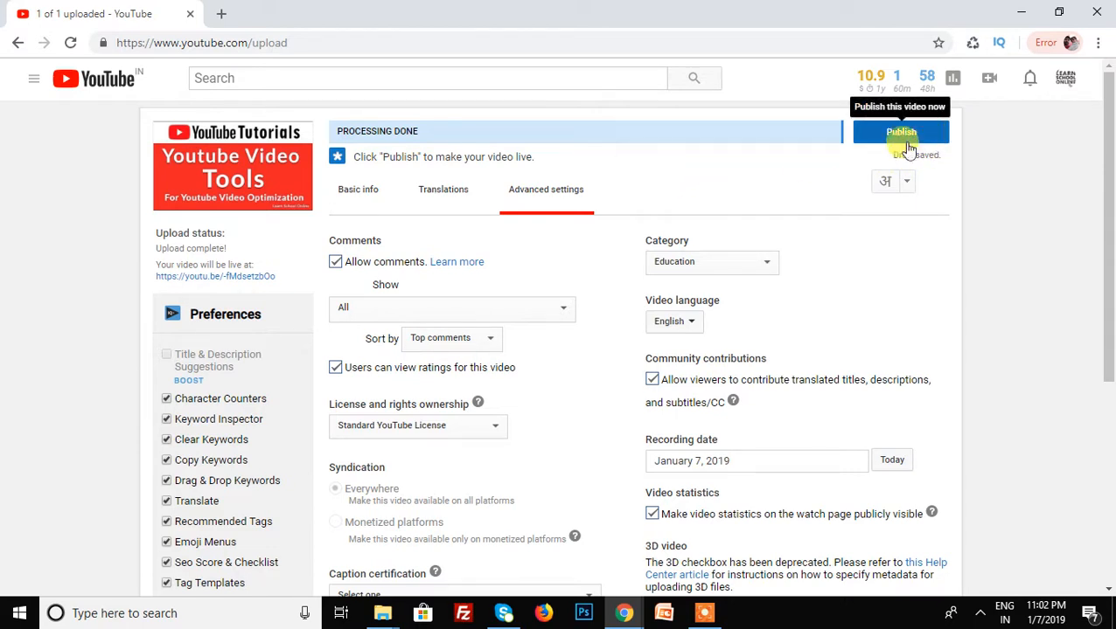
{"action": "scroll", "coordinate": [689, 324], "scroll_direction": "down", "scroll_amount": 4}
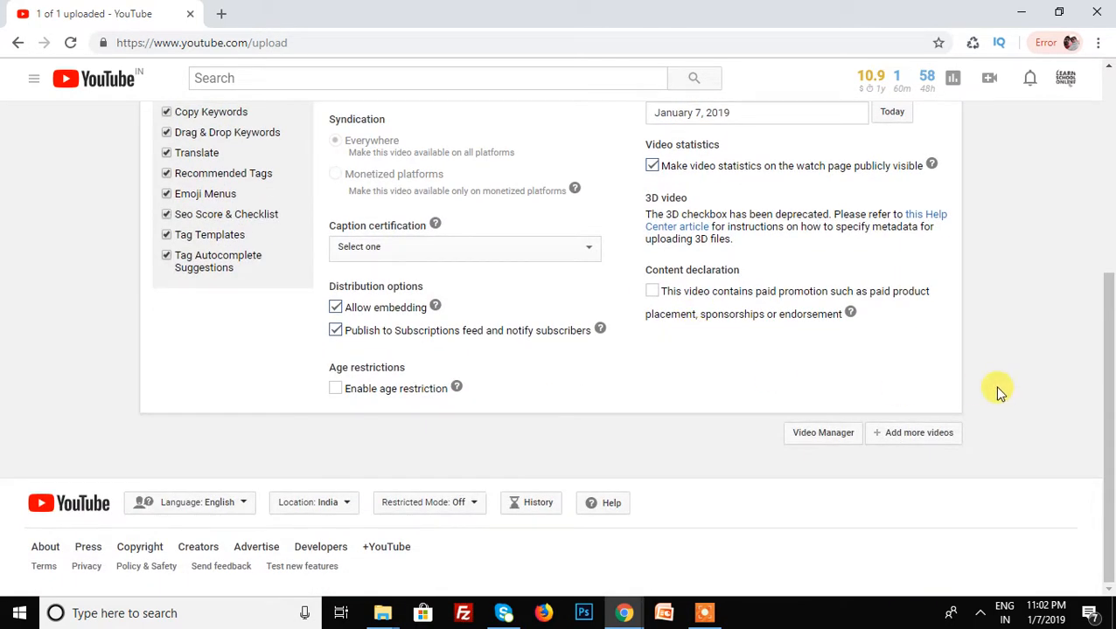
{"action": "scroll", "coordinate": [1001, 394], "scroll_direction": "up", "scroll_amount": 4}
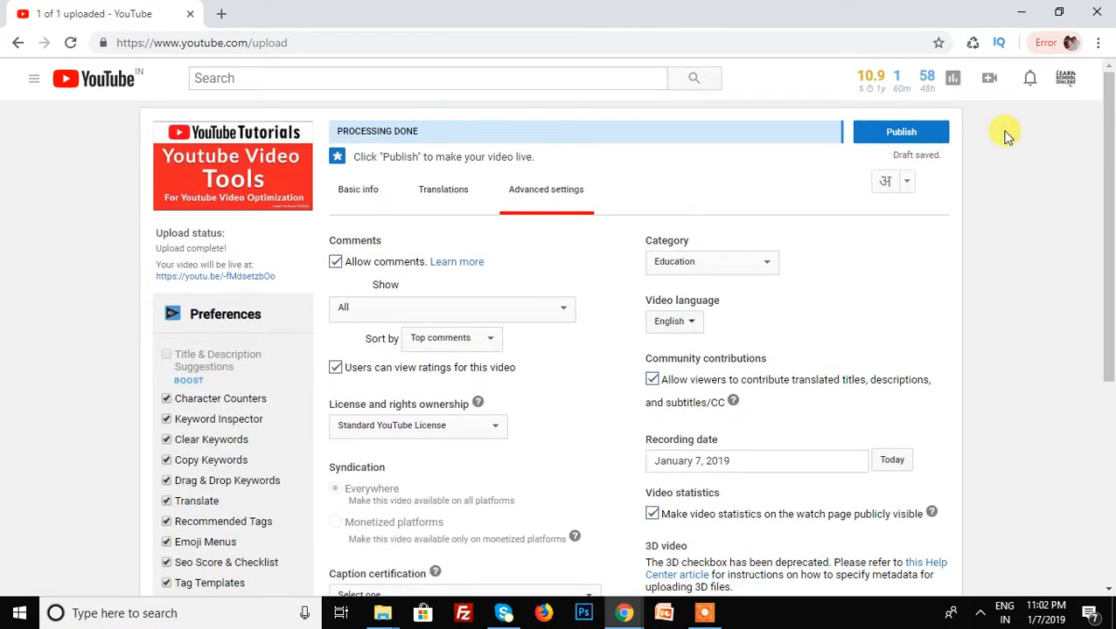
Leave the upload page without publishing and open the Video Manager in Creator Studio
{"action": "left_click", "coordinate": [1066, 83]}
{"action": "left_click", "coordinate": [966, 177]}
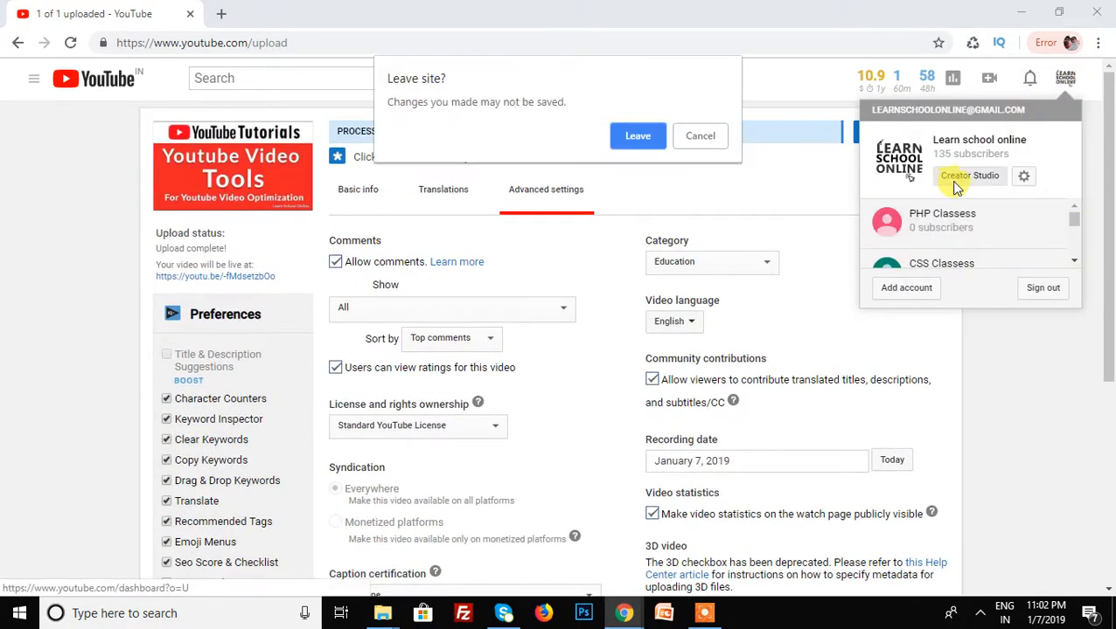
{"action": "left_click", "coordinate": [642, 138]}
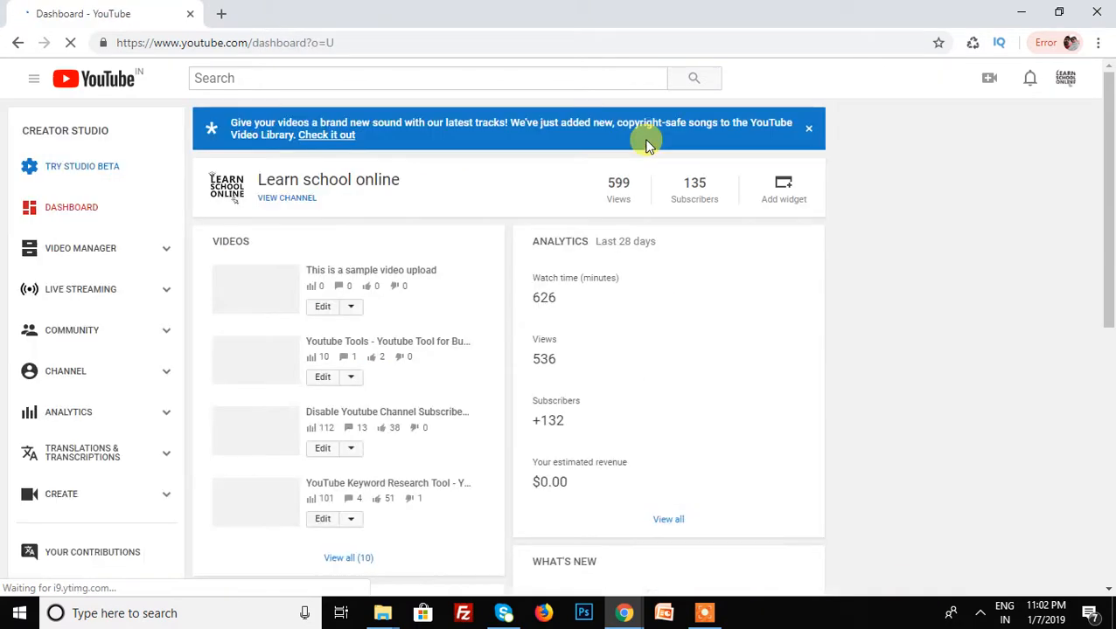
{"action": "left_click", "coordinate": [101, 460]}
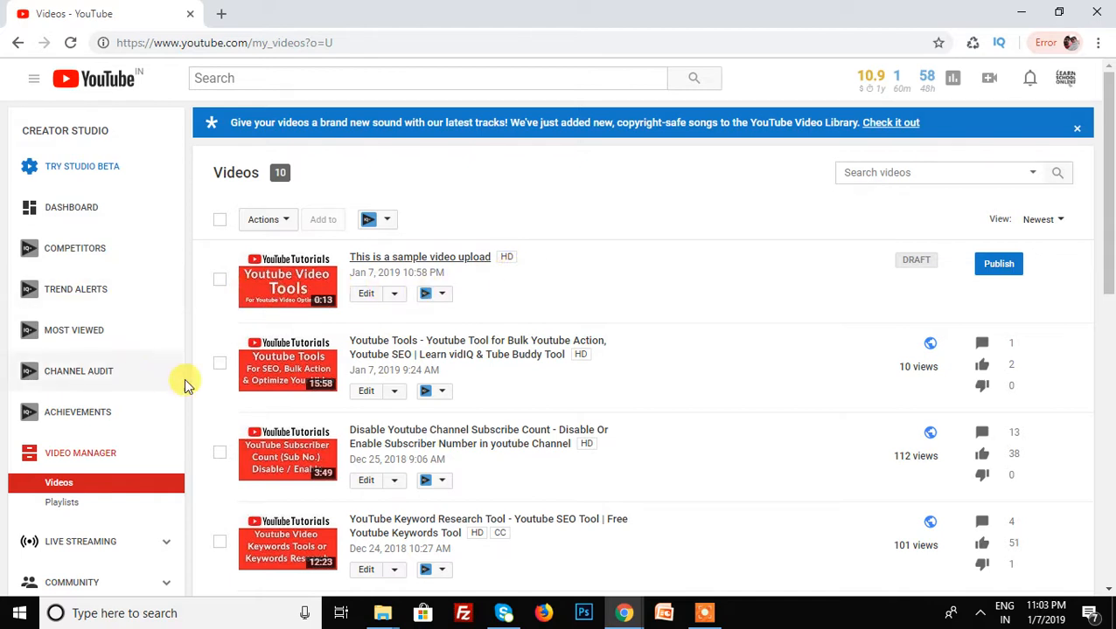
Look through the channel's video list and the Creator Studio sections available for managing the channel
{"action": "scroll", "coordinate": [185, 378], "scroll_direction": "down", "scroll_amount": 1}
{"action": "scroll", "coordinate": [184, 378], "scroll_direction": "down", "scroll_amount": 1}
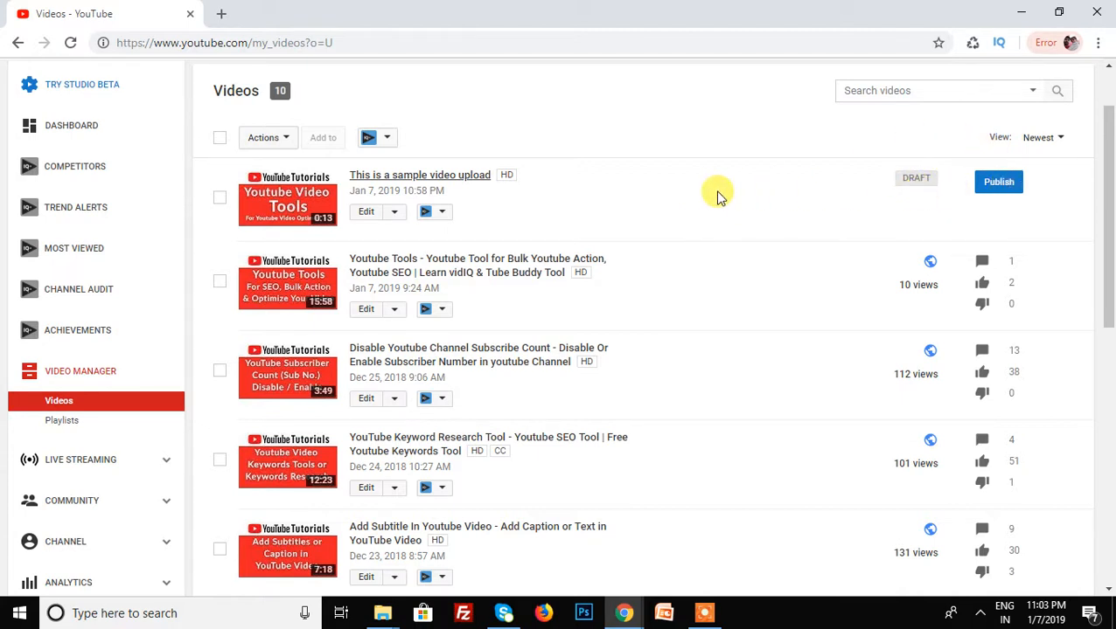
{"action": "scroll", "coordinate": [181, 349], "scroll_direction": "down", "scroll_amount": 3}
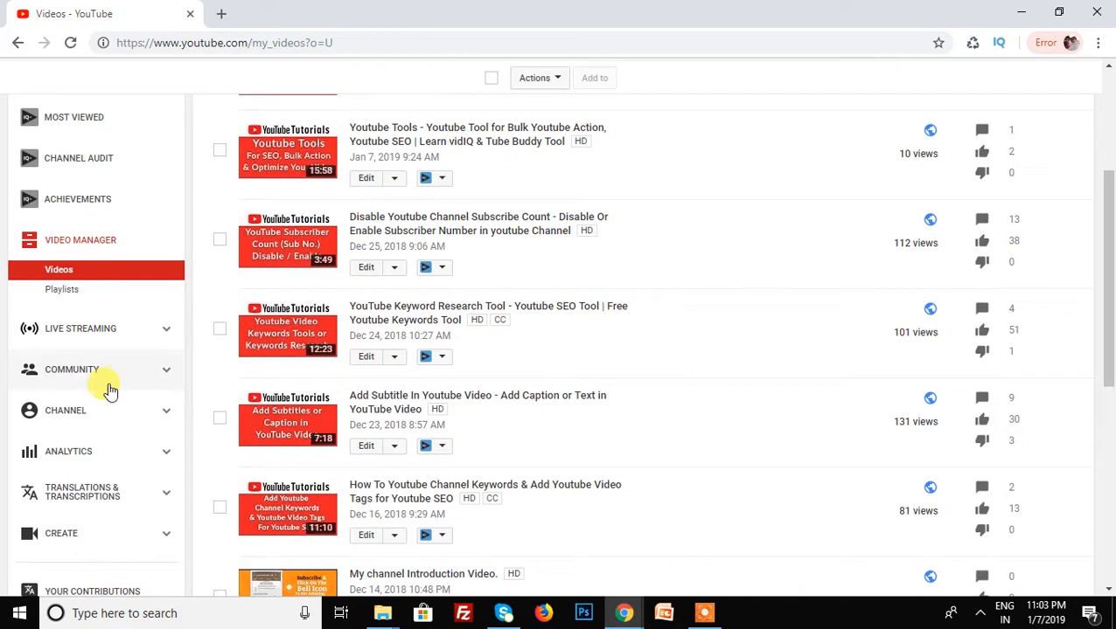
{"action": "scroll", "coordinate": [179, 403], "scroll_direction": "up", "scroll_amount": 5}
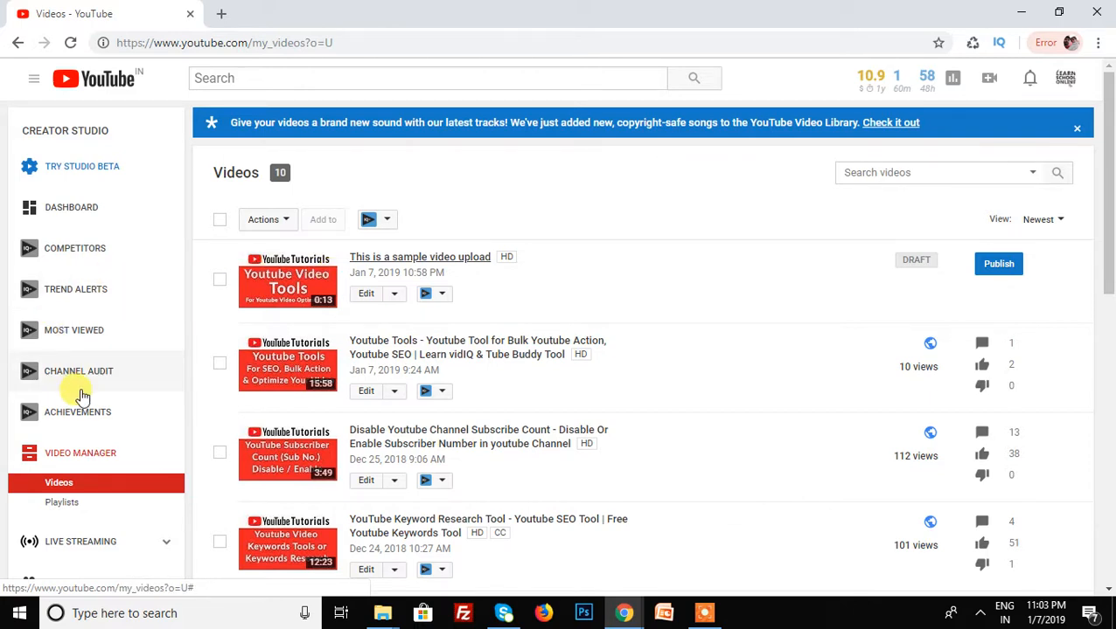
{"action": "scroll", "coordinate": [78, 393], "scroll_direction": "down", "scroll_amount": 3}
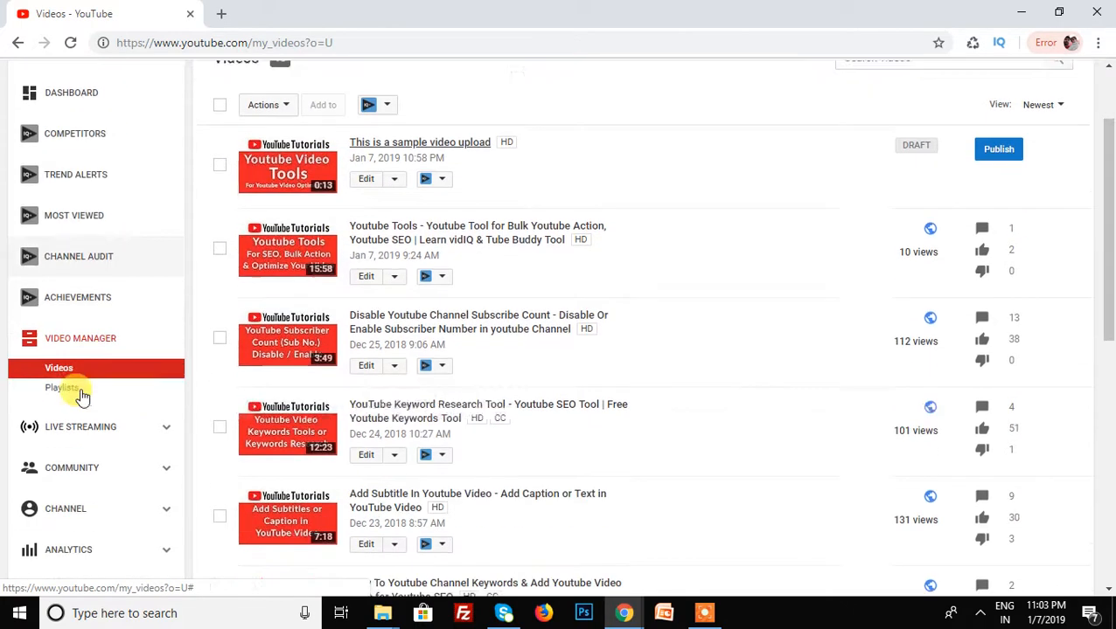
{"action": "scroll", "coordinate": [131, 350], "scroll_direction": "down", "scroll_amount": 3}
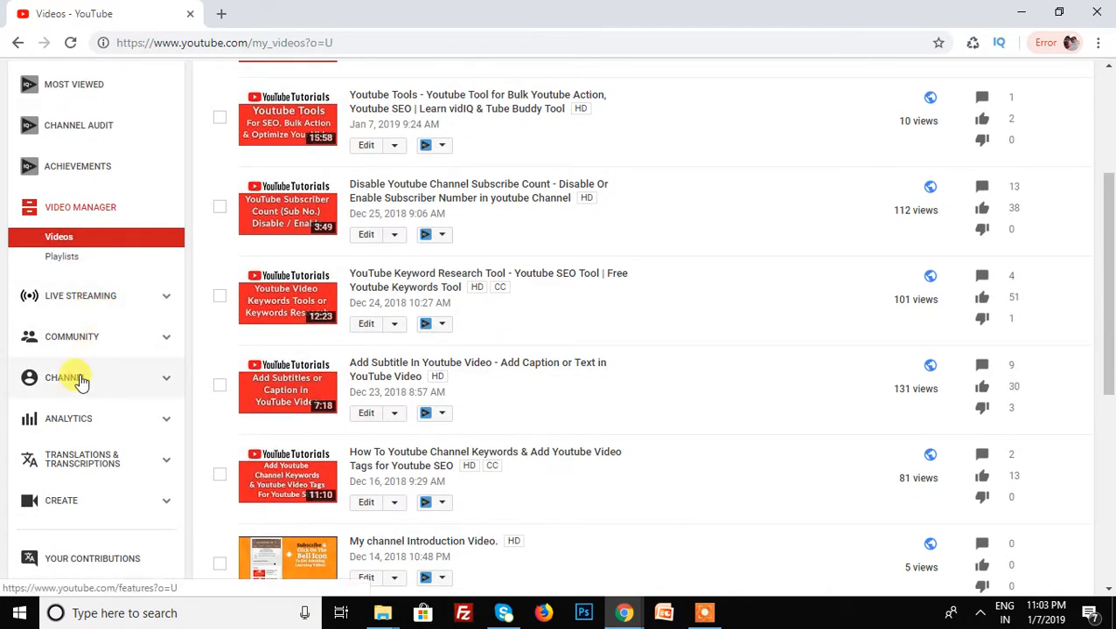
{"action": "scroll", "coordinate": [83, 349], "scroll_direction": "up", "scroll_amount": 3}
{"action": "scroll", "coordinate": [106, 412], "scroll_direction": "down", "scroll_amount": 3}
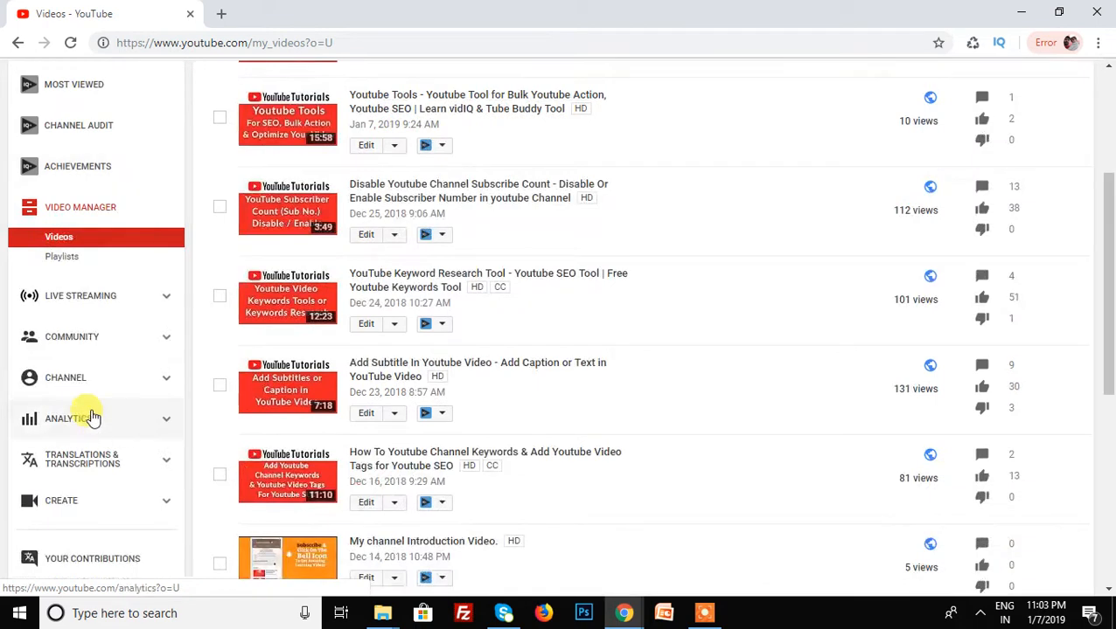
Open the channel's status and features page and examine which features are enabled
{"action": "left_click", "coordinate": [79, 387]}
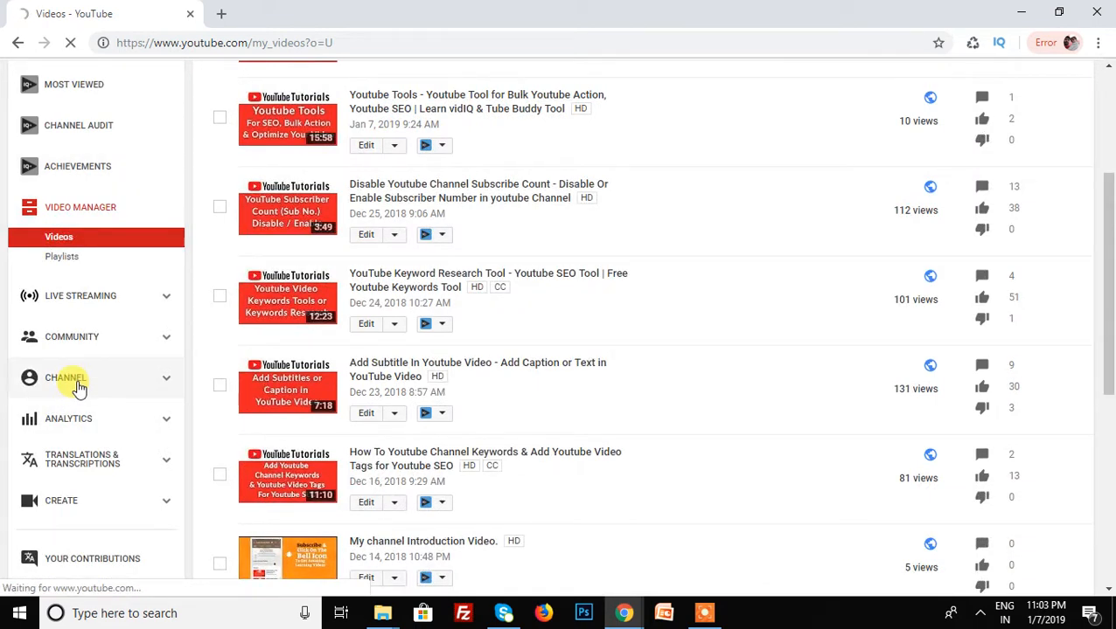
{"action": "scroll", "coordinate": [442, 267], "scroll_direction": "down", "scroll_amount": 2}
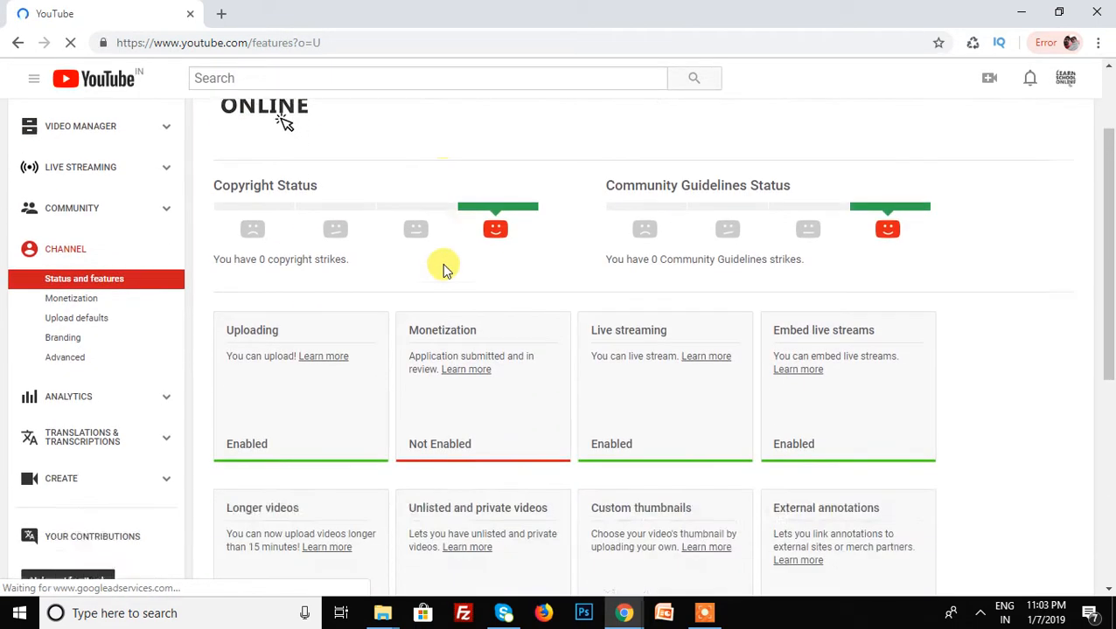
{"action": "scroll", "coordinate": [442, 263], "scroll_direction": "down", "scroll_amount": 2}
{"action": "scroll", "coordinate": [70, 249], "scroll_direction": "up", "scroll_amount": 3}
{"action": "scroll", "coordinate": [131, 340], "scroll_direction": "down", "scroll_amount": 1}
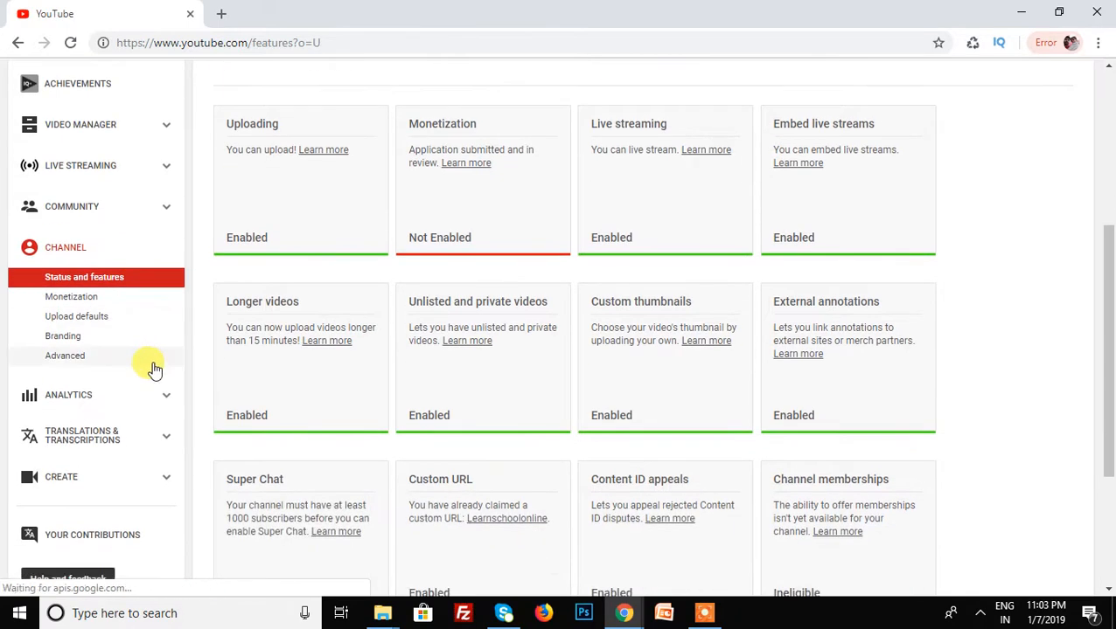
Open the channel's upload defaults and review the preset privacy, category, description and tag settings
{"action": "left_click", "coordinate": [64, 320]}
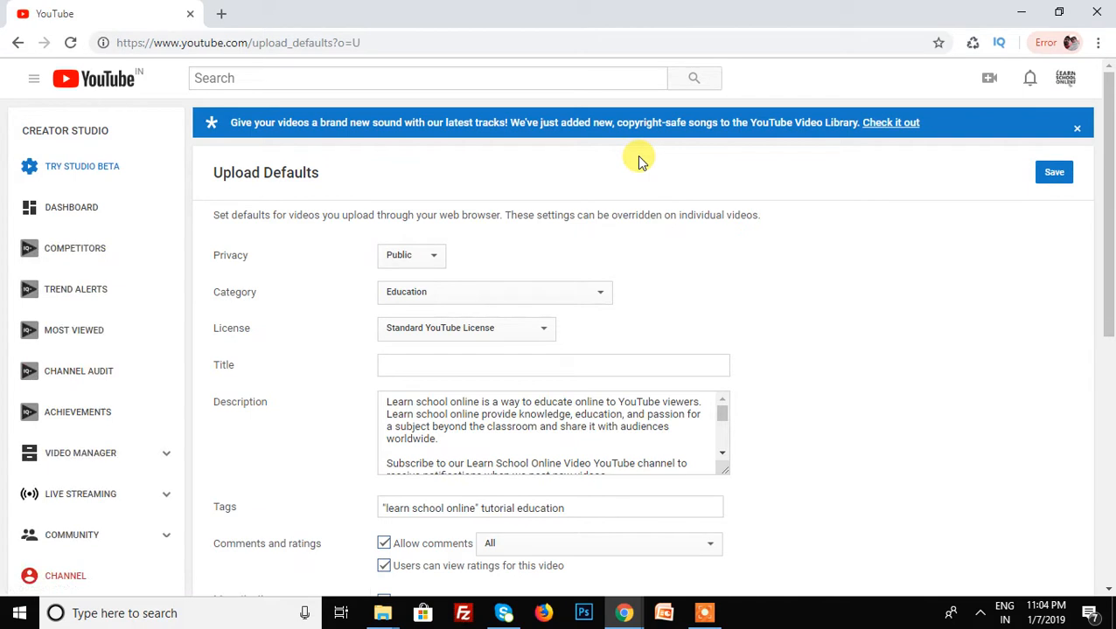
{"action": "scroll", "coordinate": [648, 150], "scroll_direction": "down", "scroll_amount": 2}
{"action": "scroll", "coordinate": [542, 157], "scroll_direction": "up", "scroll_amount": 2}
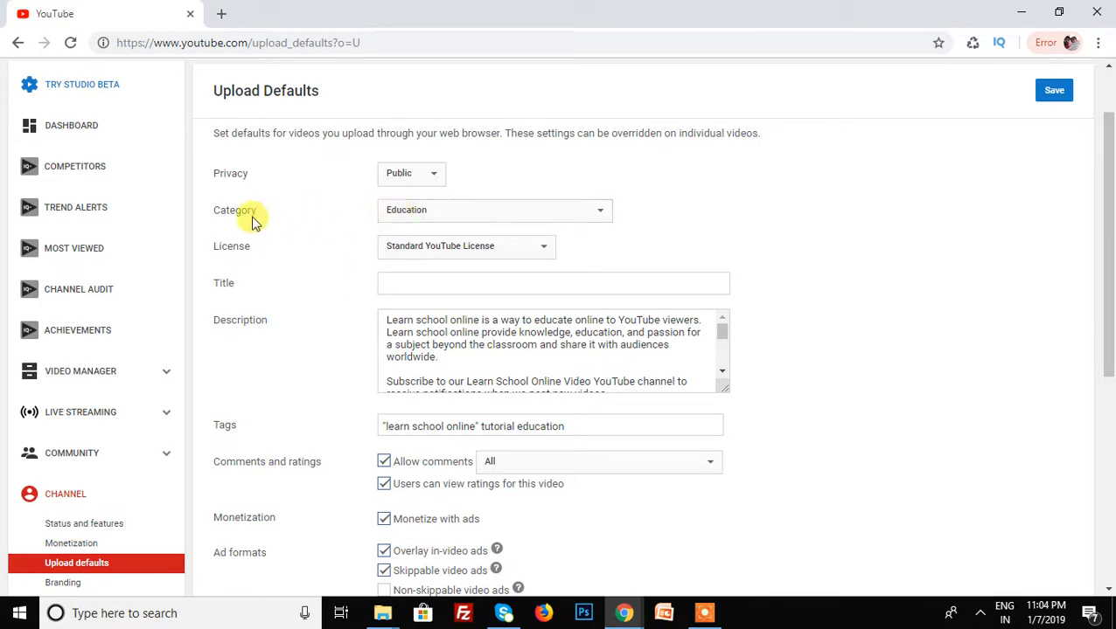
Check the default category choices, keeping Education, and set the default title to "Learn"
{"action": "left_click", "coordinate": [405, 216]}
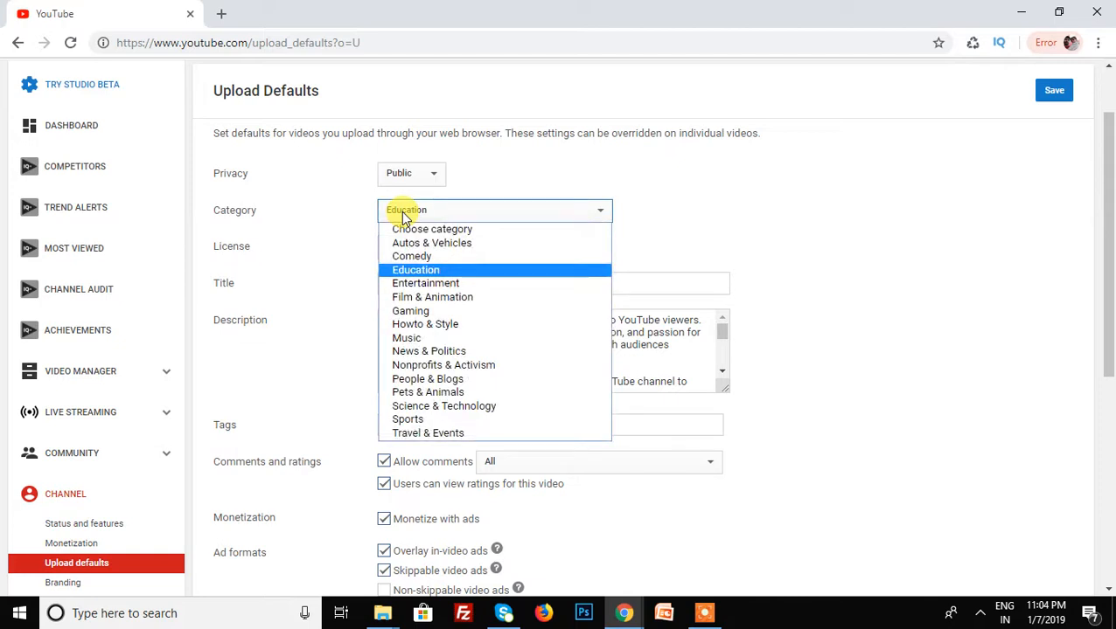
{"action": "left_click", "coordinate": [405, 216]}
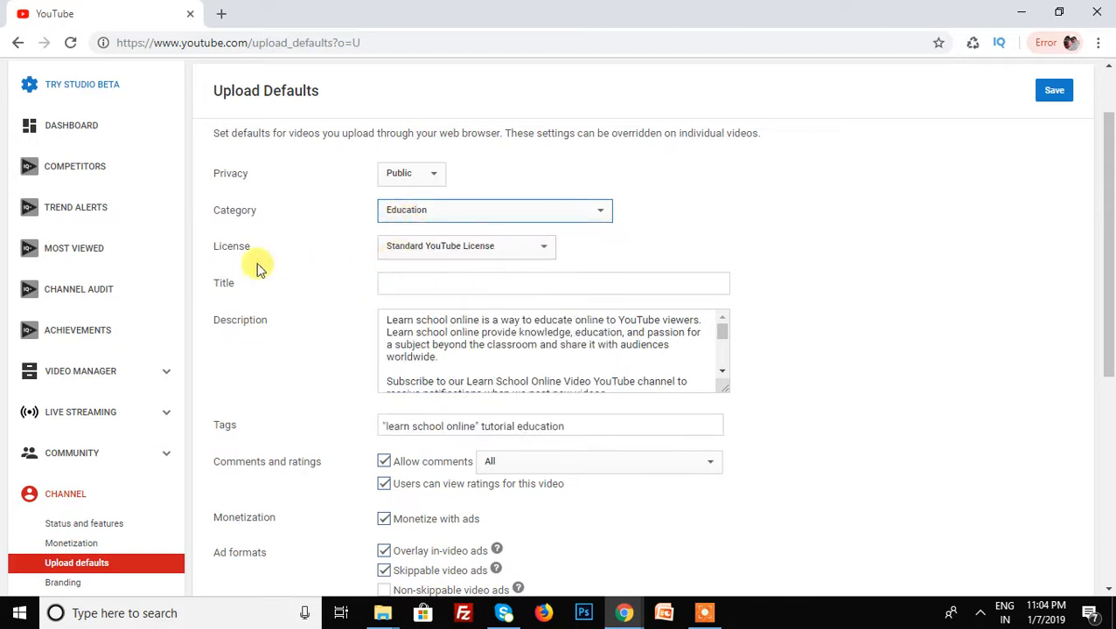
{"action": "left_click", "coordinate": [426, 286]}
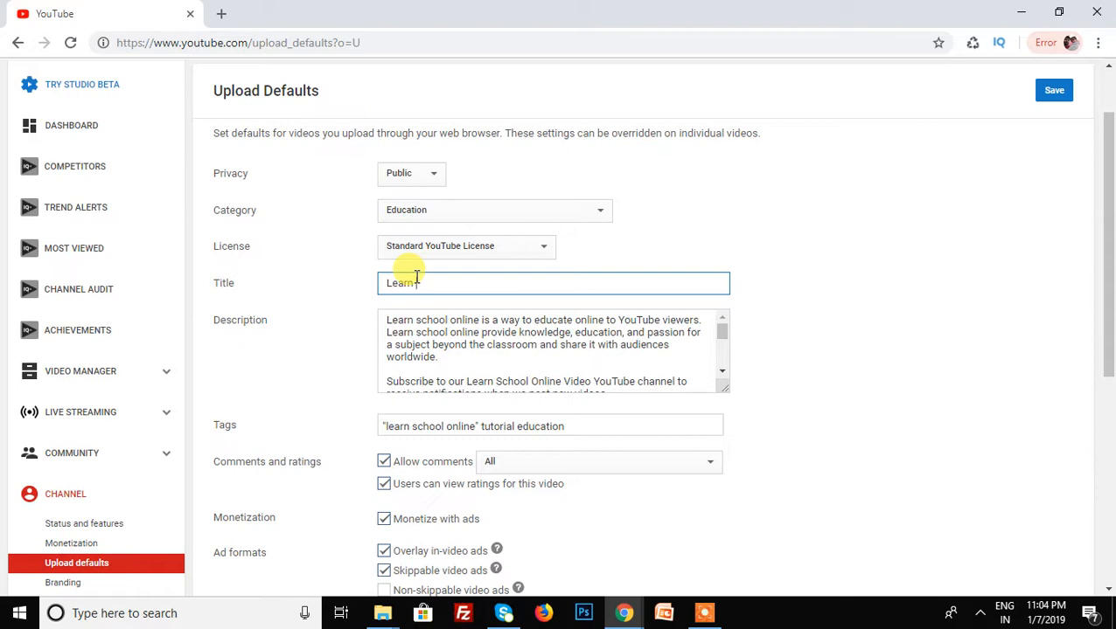
Review the default description, tags, comment, monetization and language settings on the upload defaults page
{"action": "left_click_drag", "start_coordinate": [385, 318], "coordinate": [585, 367]}
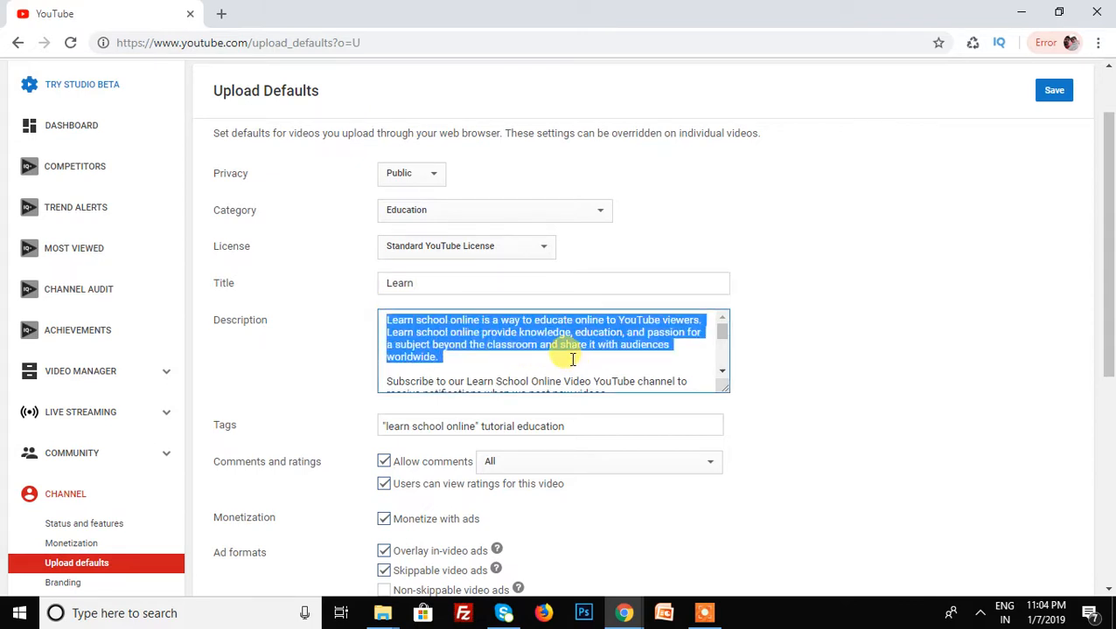
{"action": "scroll", "coordinate": [573, 359], "scroll_direction": "down", "scroll_amount": 1}
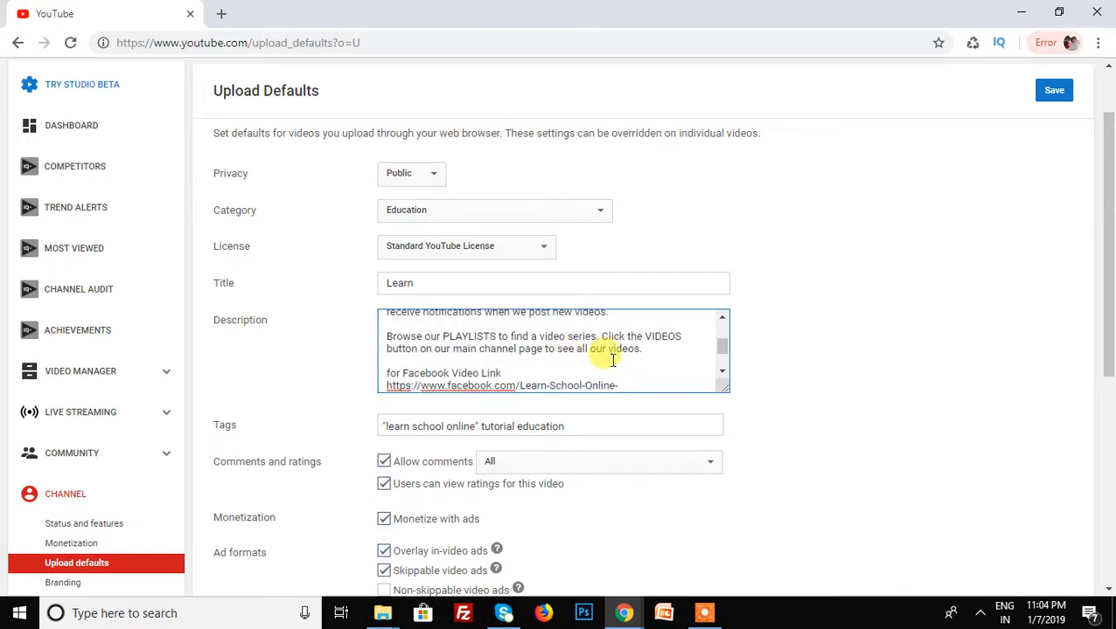
{"action": "scroll", "coordinate": [612, 359], "scroll_direction": "up", "scroll_amount": 1}
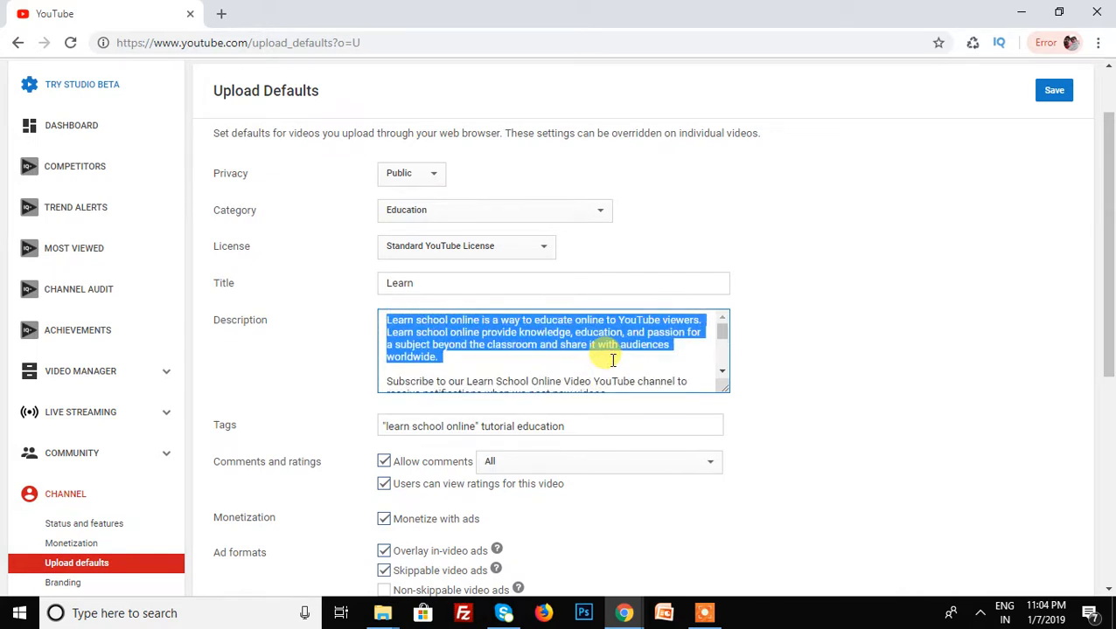
{"action": "left_click", "coordinate": [456, 351]}
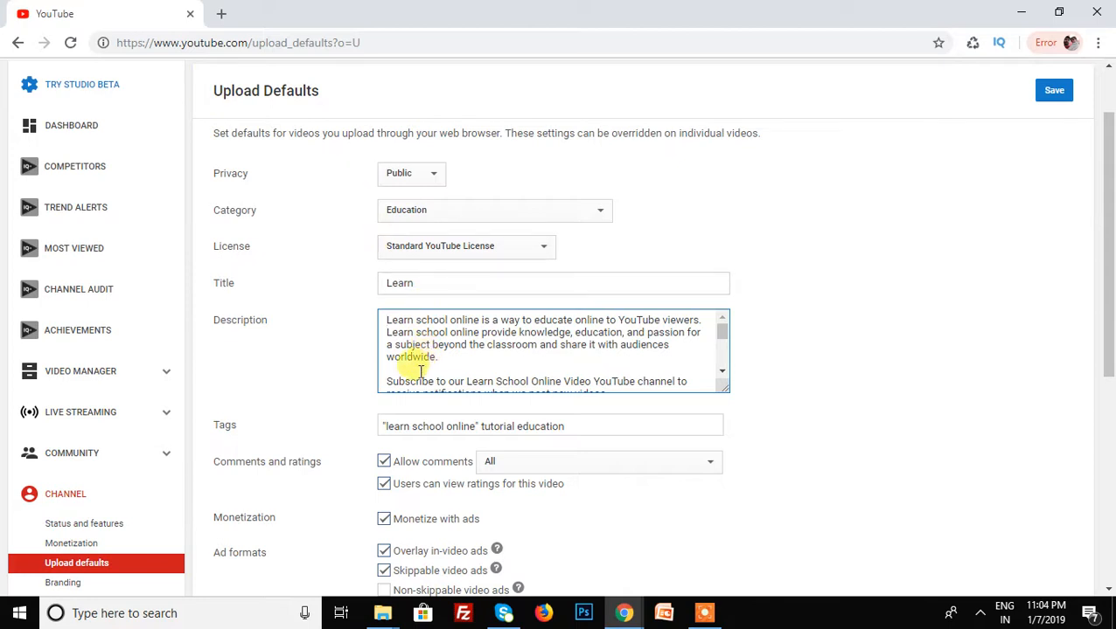
{"action": "scroll", "coordinate": [428, 412], "scroll_direction": "down", "scroll_amount": 1}
{"action": "left_click_drag", "start_coordinate": [579, 337], "coordinate": [366, 346]}
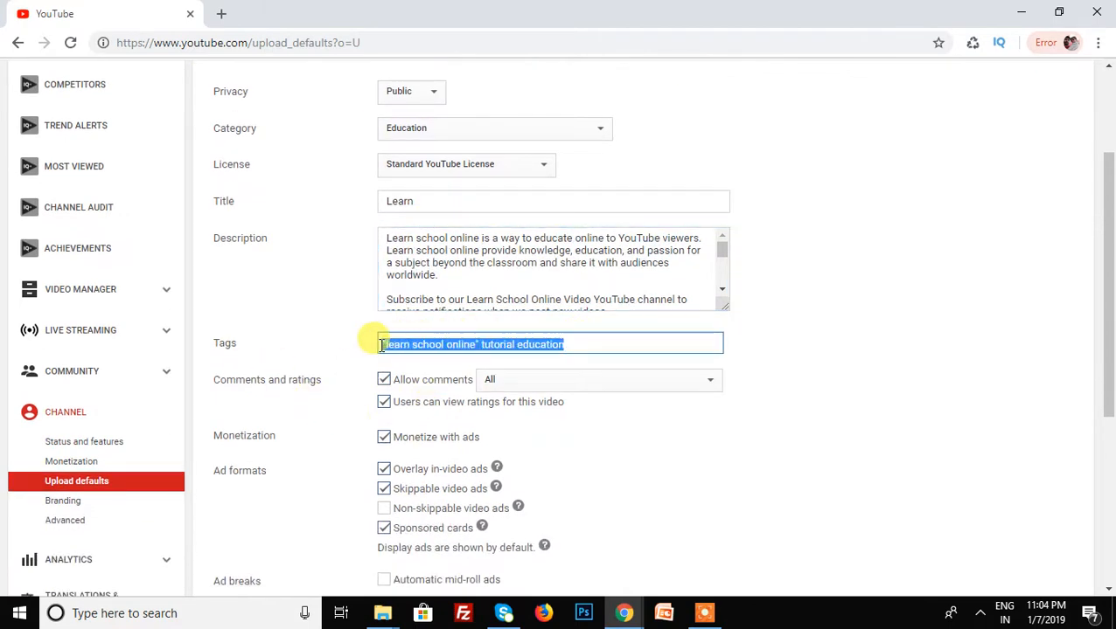
{"action": "left_click", "coordinate": [590, 341]}
{"action": "scroll", "coordinate": [619, 396], "scroll_direction": "down", "scroll_amount": 2}
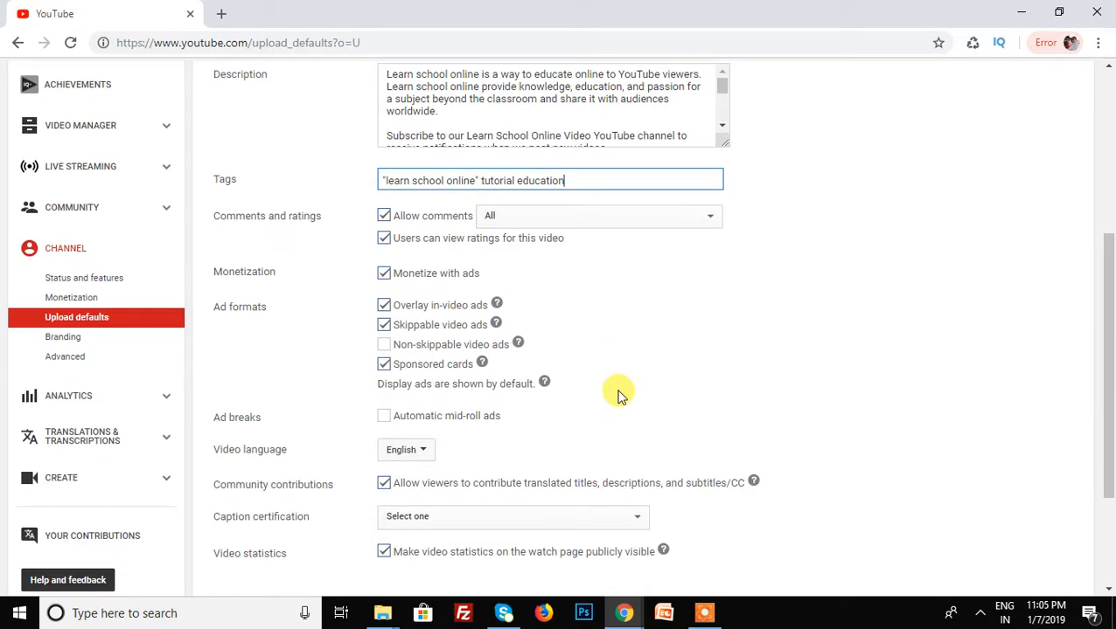
{"action": "scroll", "coordinate": [619, 397], "scroll_direction": "up", "scroll_amount": 4}
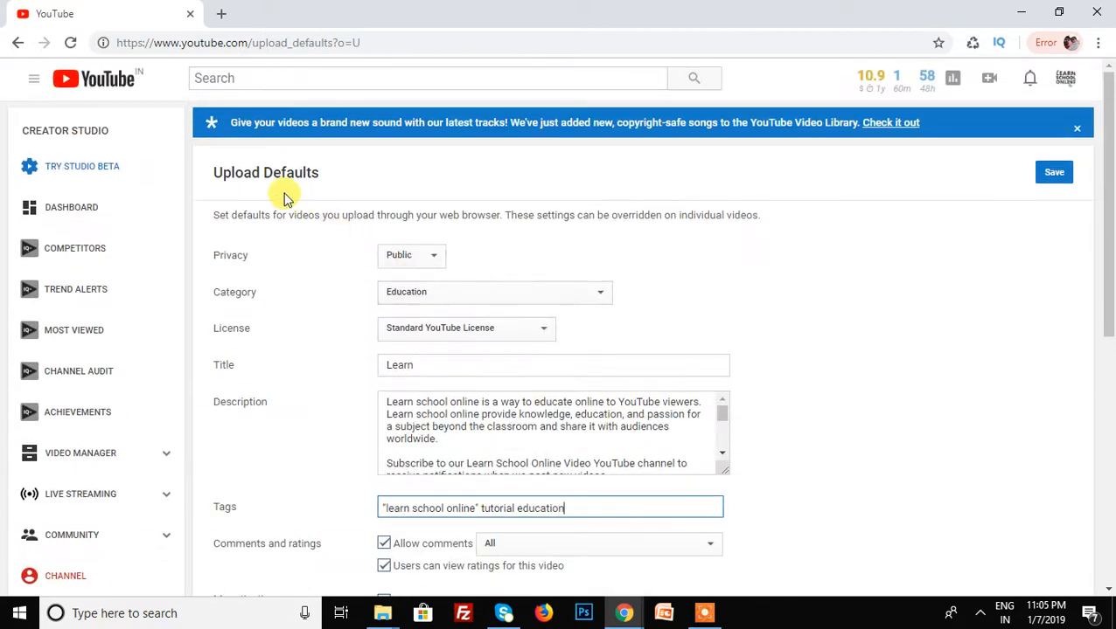
{"action": "scroll", "coordinate": [682, 393], "scroll_direction": "down", "scroll_amount": 4}
{"action": "scroll", "coordinate": [602, 405], "scroll_direction": "up", "scroll_amount": 4}
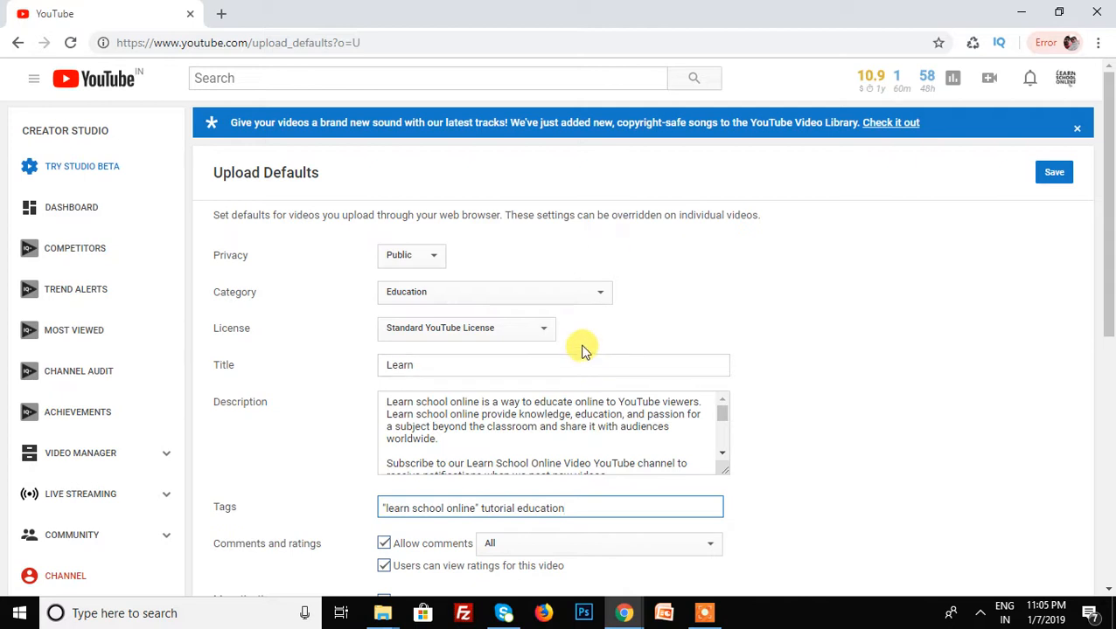
Go over the title, description and remaining default settings once more, and save the upload defaults
{"action": "left_click", "coordinate": [455, 365]}
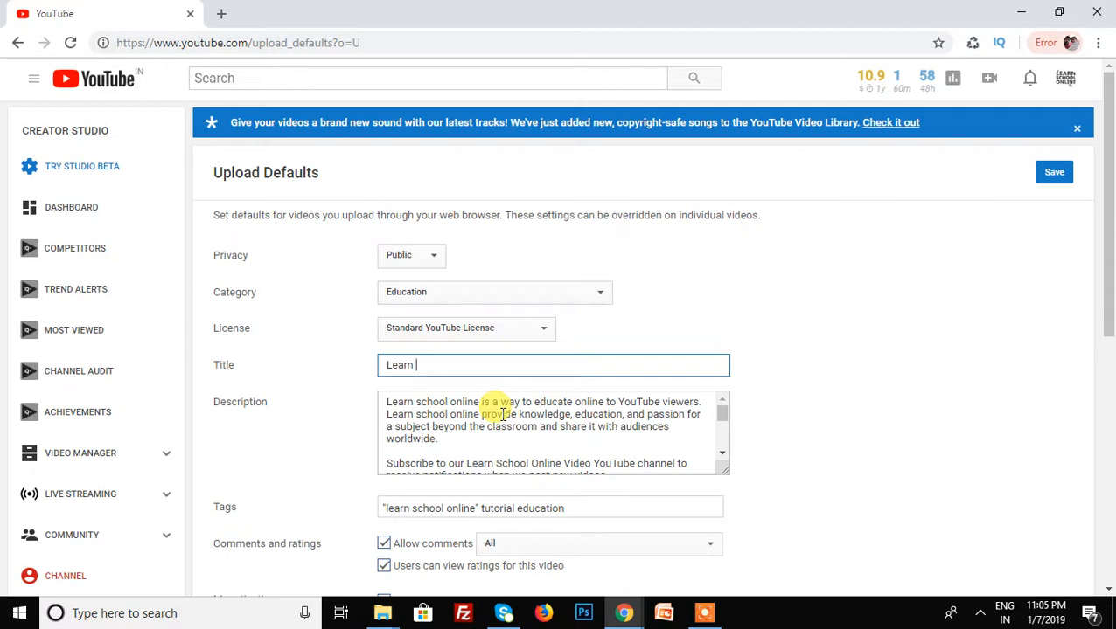
{"action": "scroll", "coordinate": [468, 405], "scroll_direction": "down", "scroll_amount": 5}
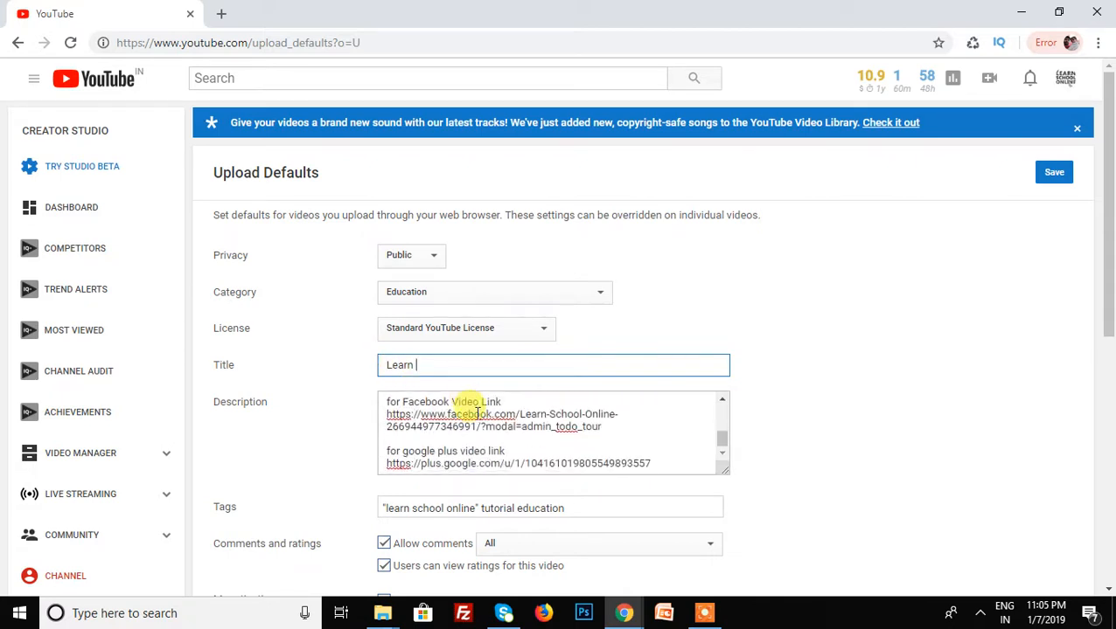
{"action": "scroll", "coordinate": [603, 448], "scroll_direction": "down", "scroll_amount": 2}
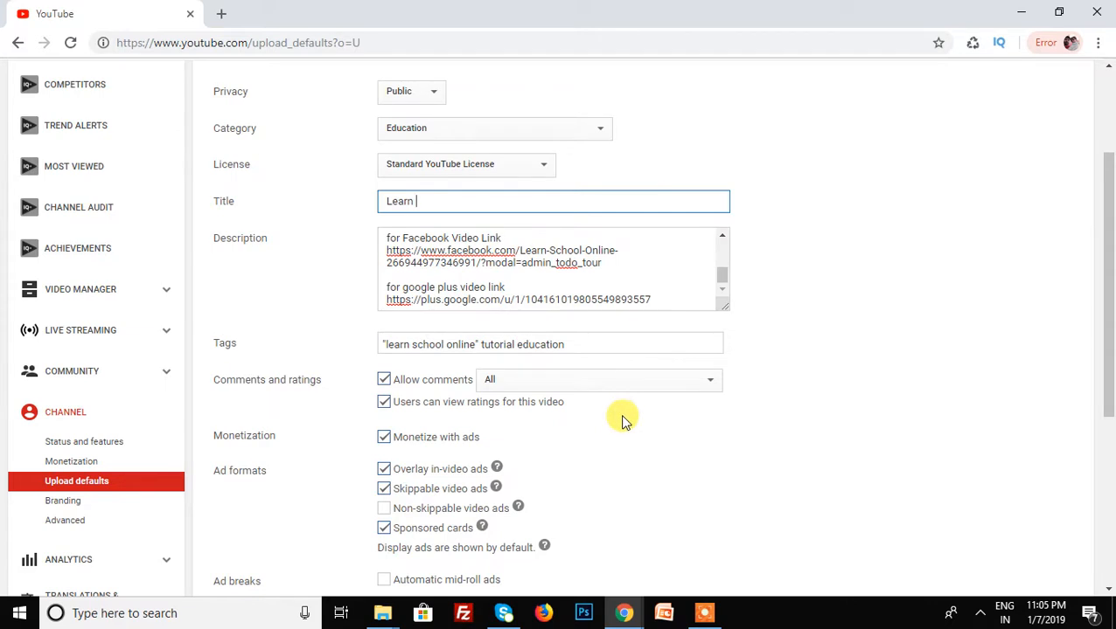
{"action": "scroll", "coordinate": [623, 420], "scroll_direction": "down", "scroll_amount": 2}
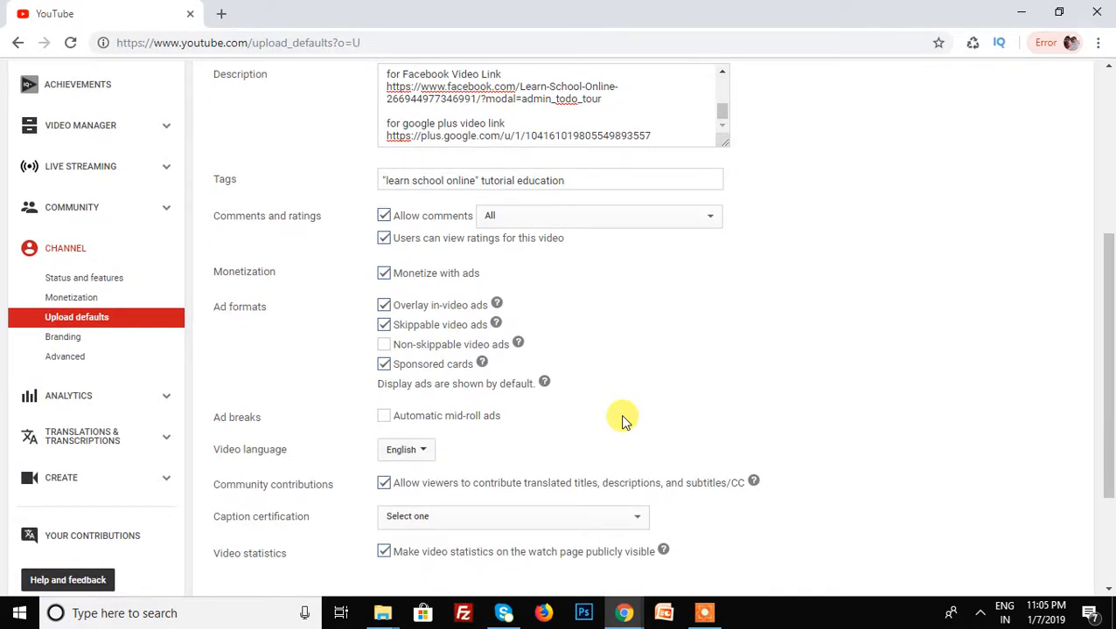
{"action": "scroll", "coordinate": [623, 420], "scroll_direction": "down", "scroll_amount": 2}
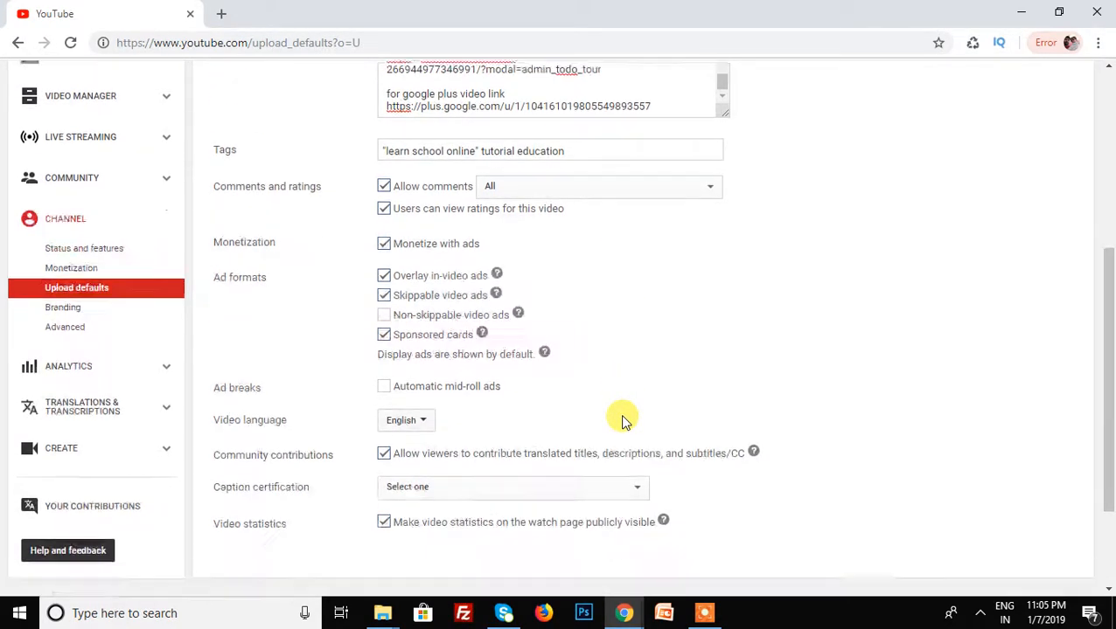
{"action": "scroll", "coordinate": [540, 403], "scroll_direction": "up", "scroll_amount": 6}
{"action": "left_click", "coordinate": [1053, 176]}
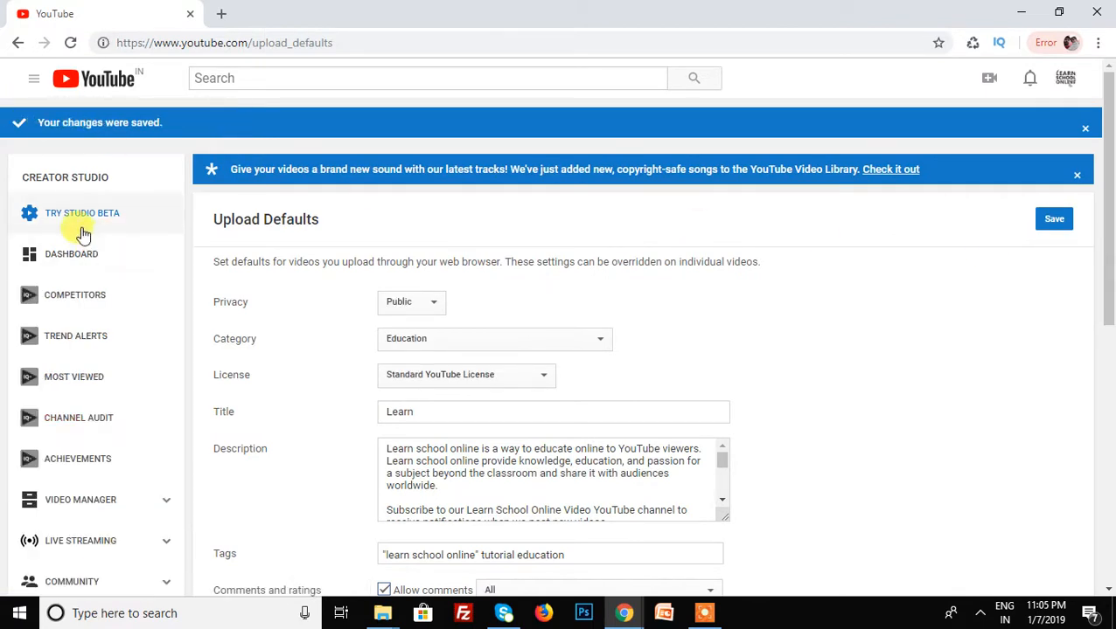
Go to the Creator Studio dashboard and open the video upload page
{"action": "left_click", "coordinate": [71, 257]}
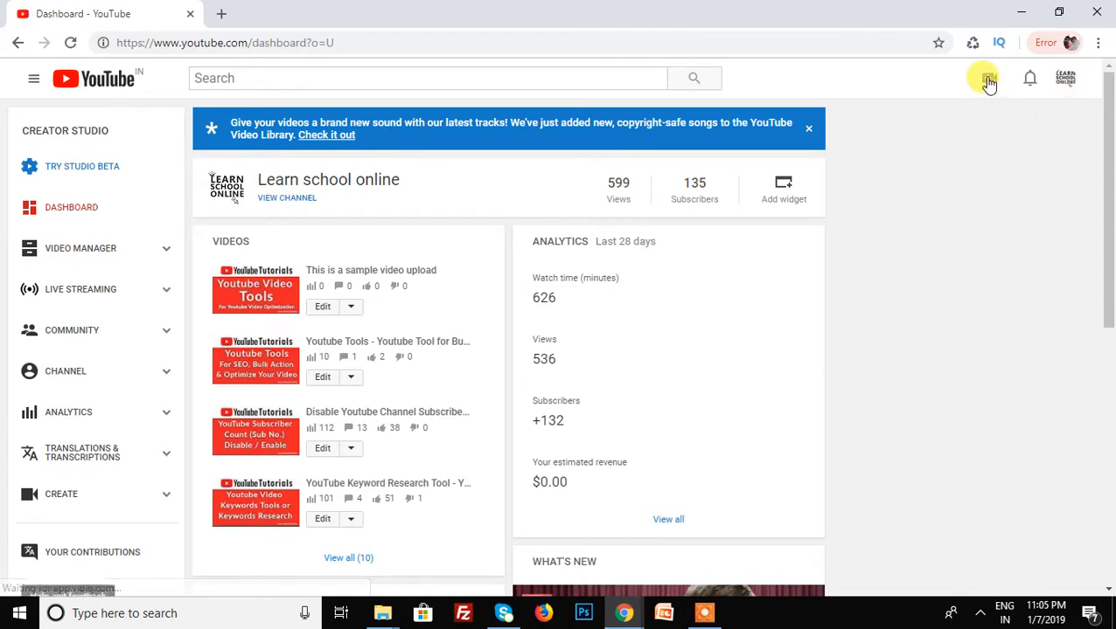
{"action": "left_click", "coordinate": [988, 80]}
{"action": "left_click", "coordinate": [928, 133]}
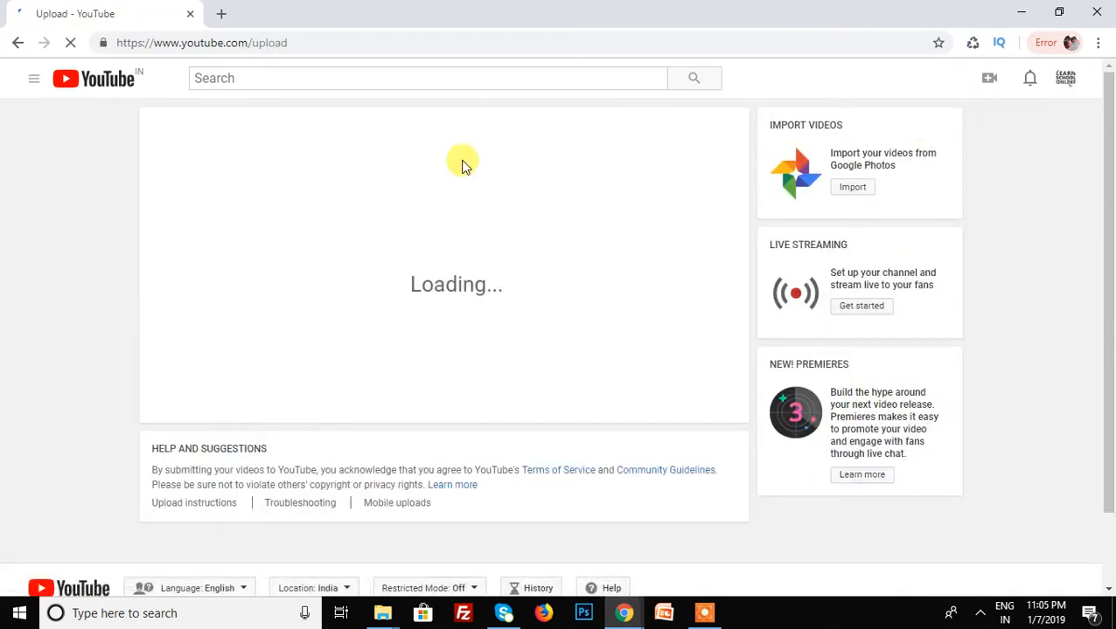
Select a video file from the Desktop and start uploading it
{"action": "left_click", "coordinate": [456, 222]}
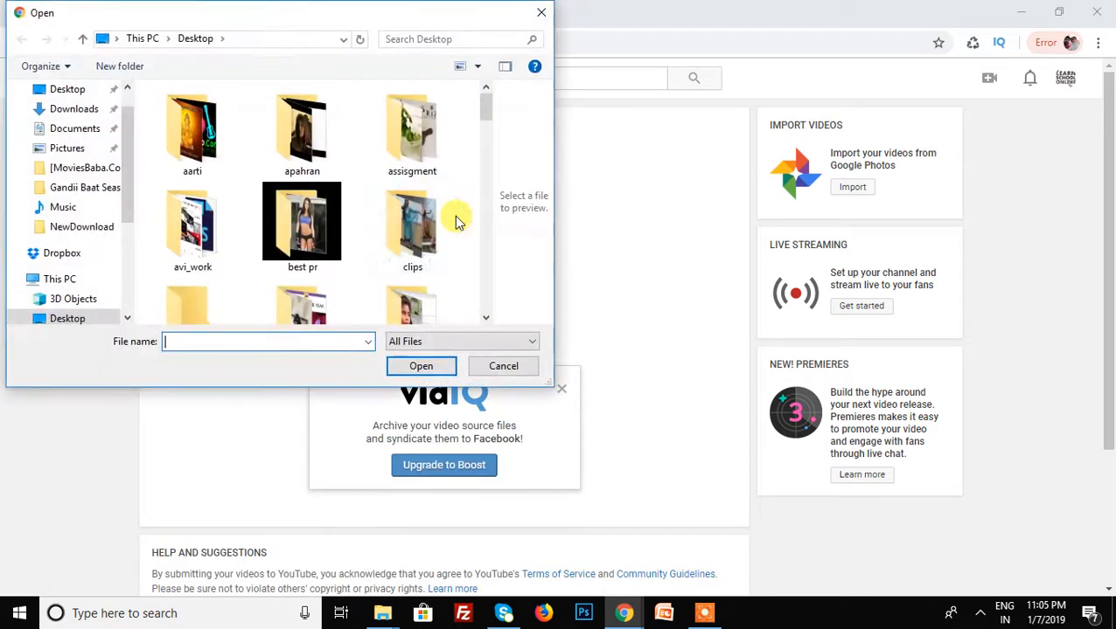
{"action": "scroll", "coordinate": [332, 212], "scroll_direction": "down", "scroll_amount": 6}
{"action": "scroll", "coordinate": [332, 211], "scroll_direction": "down", "scroll_amount": 8}
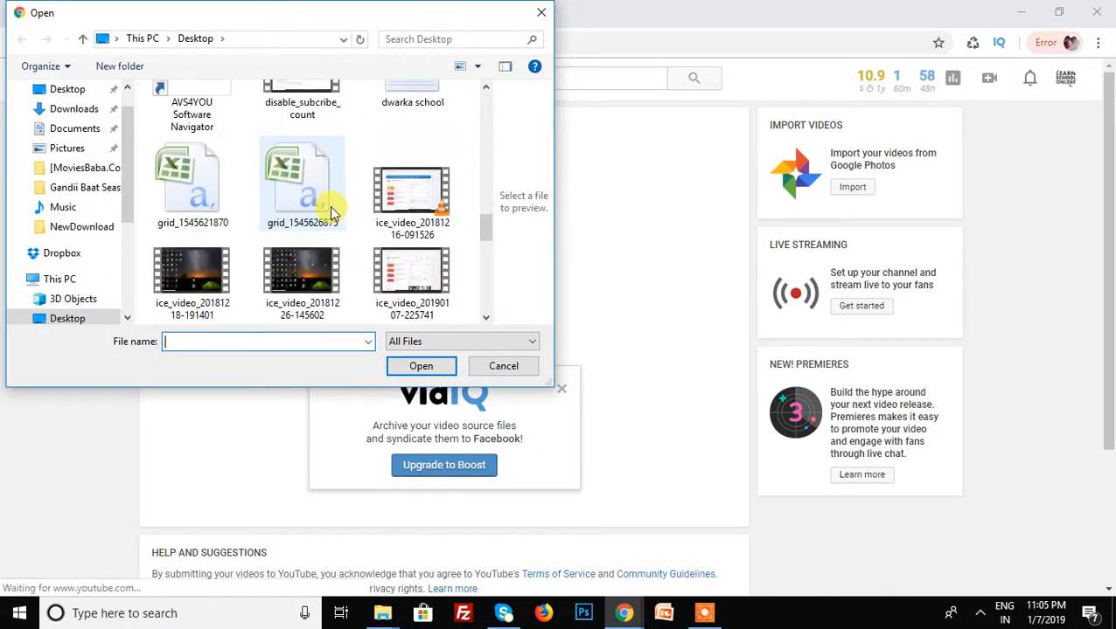
{"action": "scroll", "coordinate": [341, 231], "scroll_direction": "down", "scroll_amount": 3}
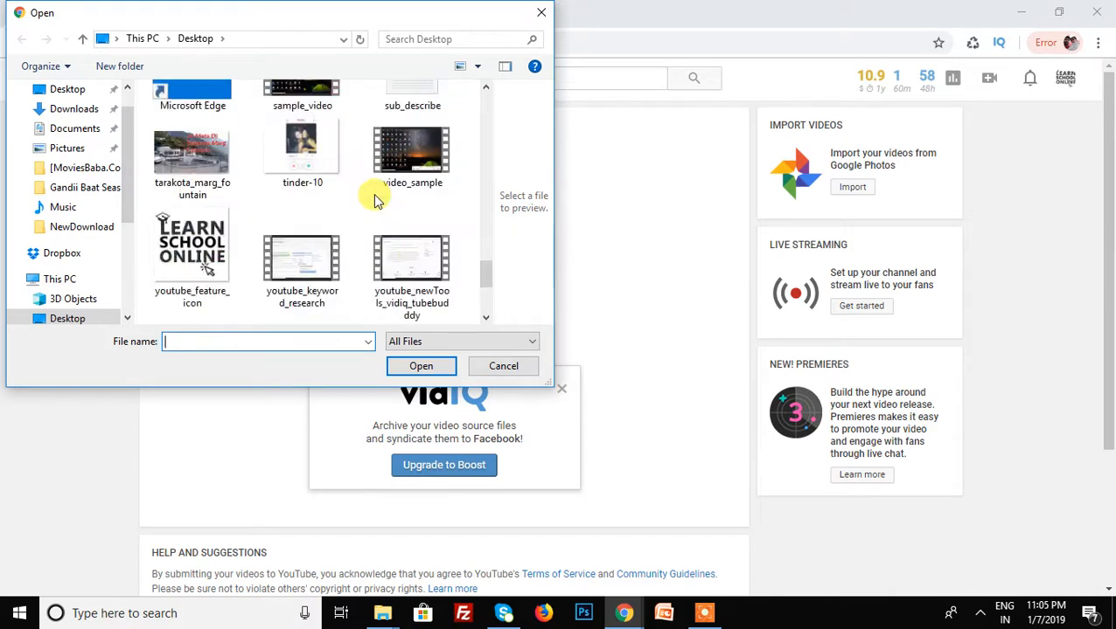
{"action": "scroll", "coordinate": [367, 259], "scroll_direction": "down", "scroll_amount": 3}
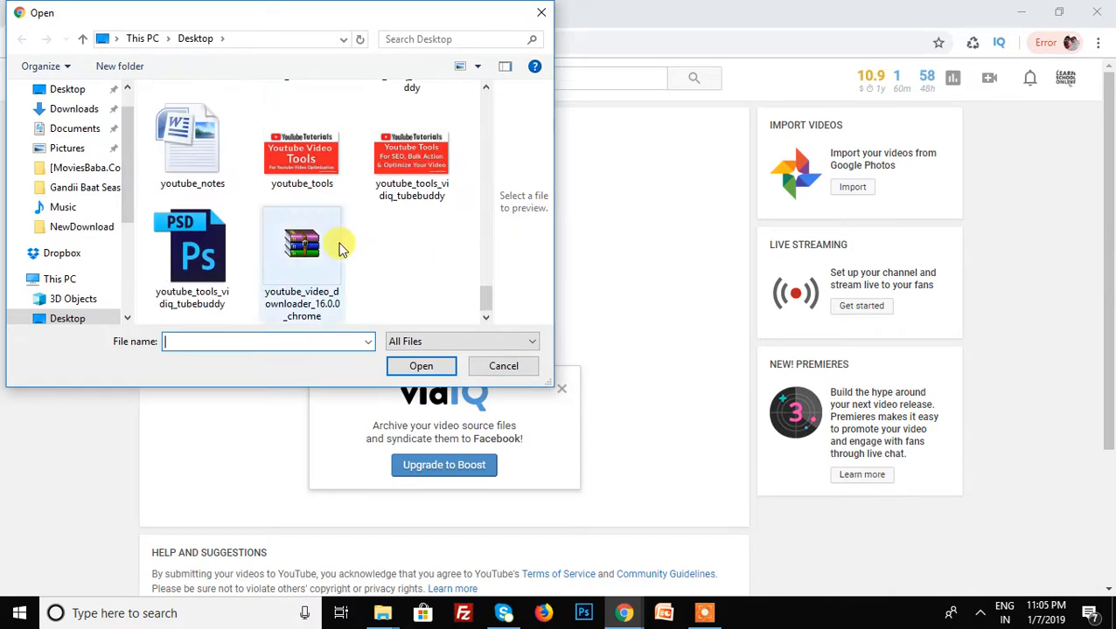
{"action": "scroll", "coordinate": [332, 236], "scroll_direction": "up", "scroll_amount": 3}
{"action": "double_click", "coordinate": [297, 229]}
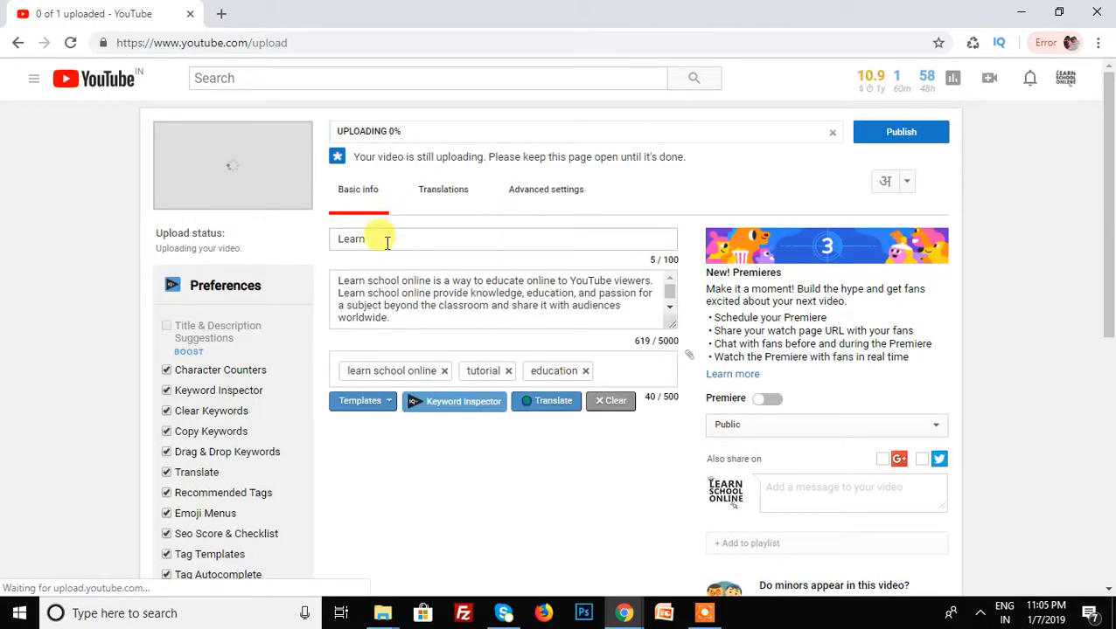
Examine the title, description and tags that the upload defaults filled in for the new video
{"action": "left_click_drag", "start_coordinate": [385, 242], "coordinate": [323, 224]}
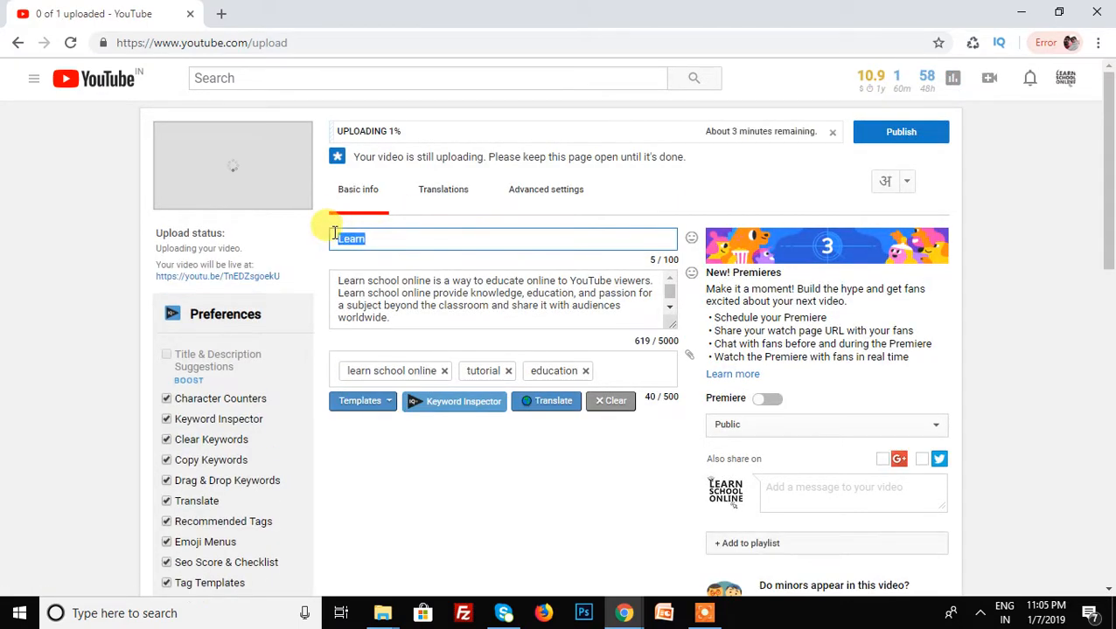
{"action": "left_click", "coordinate": [386, 238]}
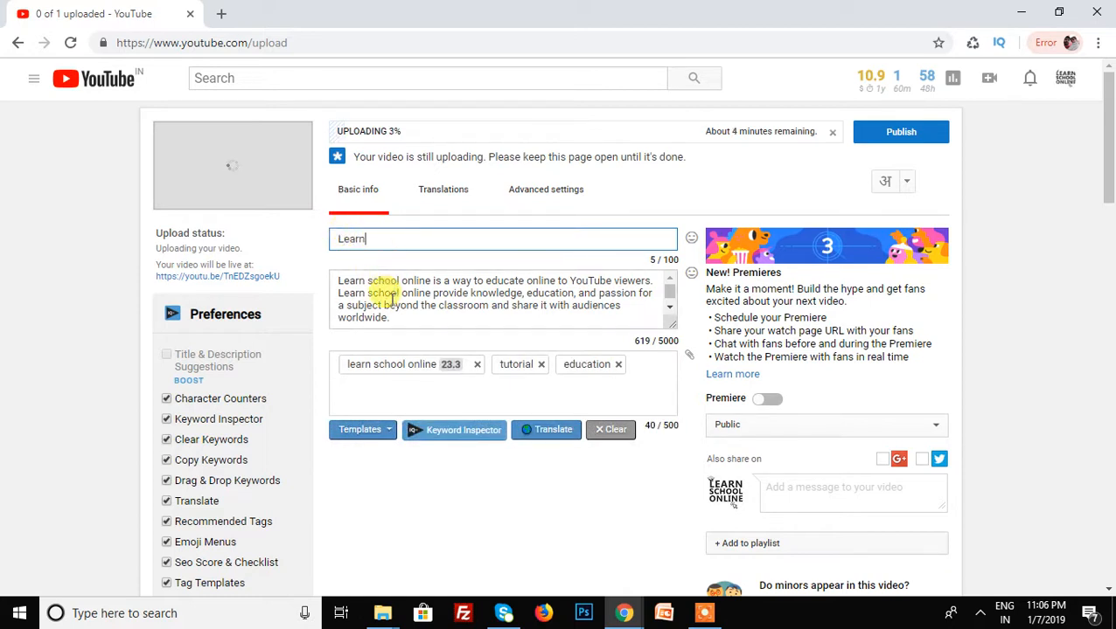
{"action": "scroll", "coordinate": [360, 284], "scroll_direction": "down", "scroll_amount": 3}
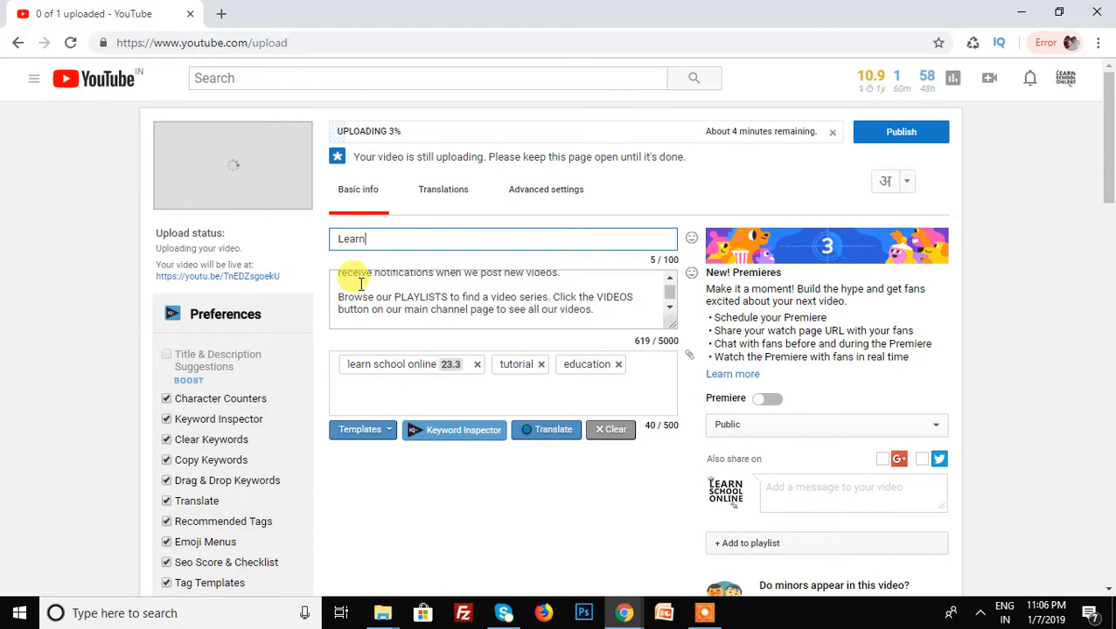
{"action": "scroll", "coordinate": [455, 302], "scroll_direction": "down", "scroll_amount": 2}
{"action": "scroll", "coordinate": [453, 291], "scroll_direction": "down", "scroll_amount": 2}
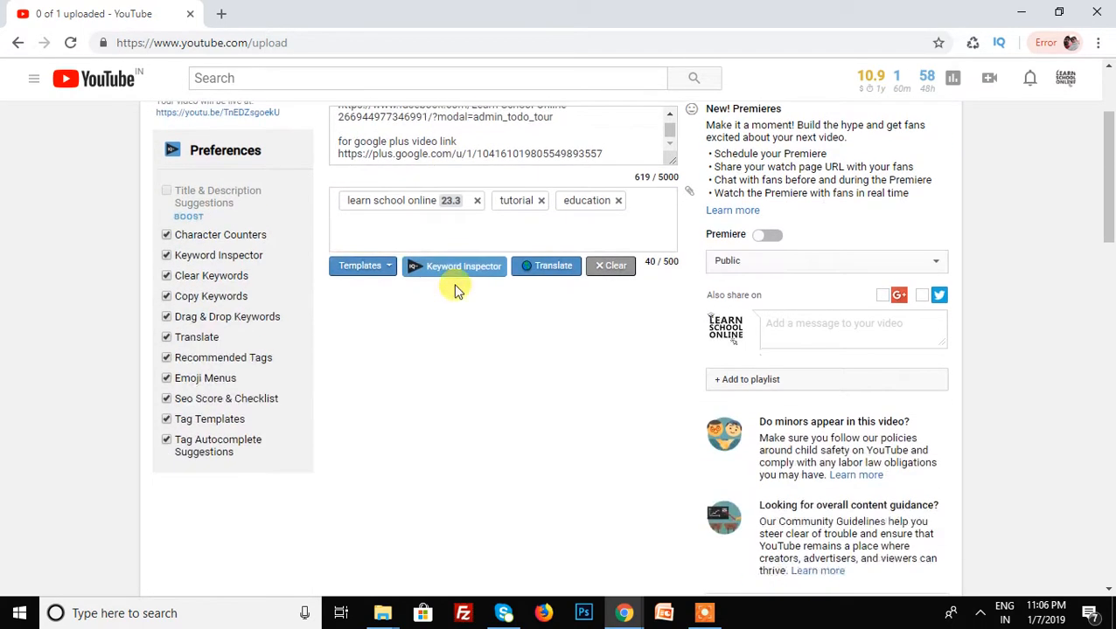
{"action": "scroll", "coordinate": [598, 232], "scroll_direction": "up", "scroll_amount": 1}
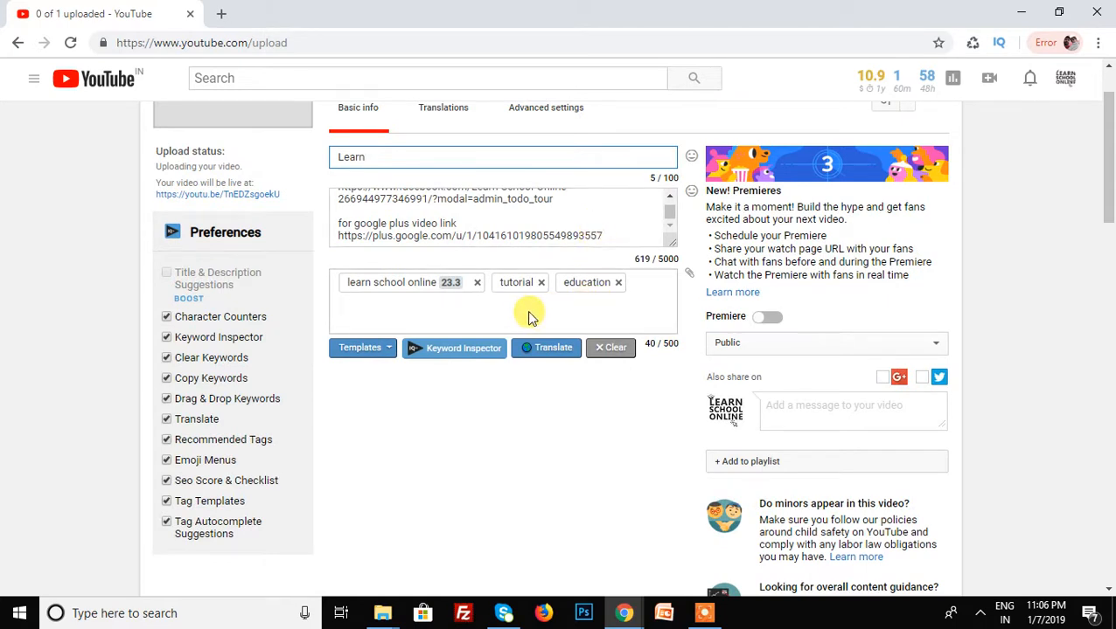
{"action": "scroll", "coordinate": [515, 313], "scroll_direction": "up", "scroll_amount": 1}
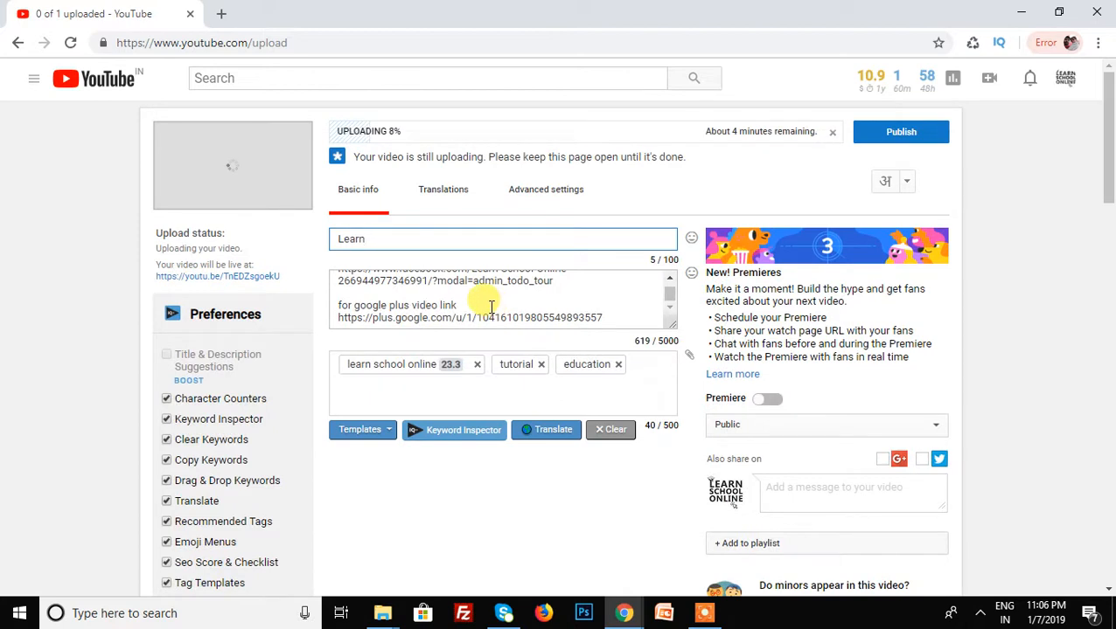
Leave the upload page without publishing and return to the Creator Studio dashboard
{"action": "left_click", "coordinate": [1065, 78]}
{"action": "left_click", "coordinate": [949, 176]}
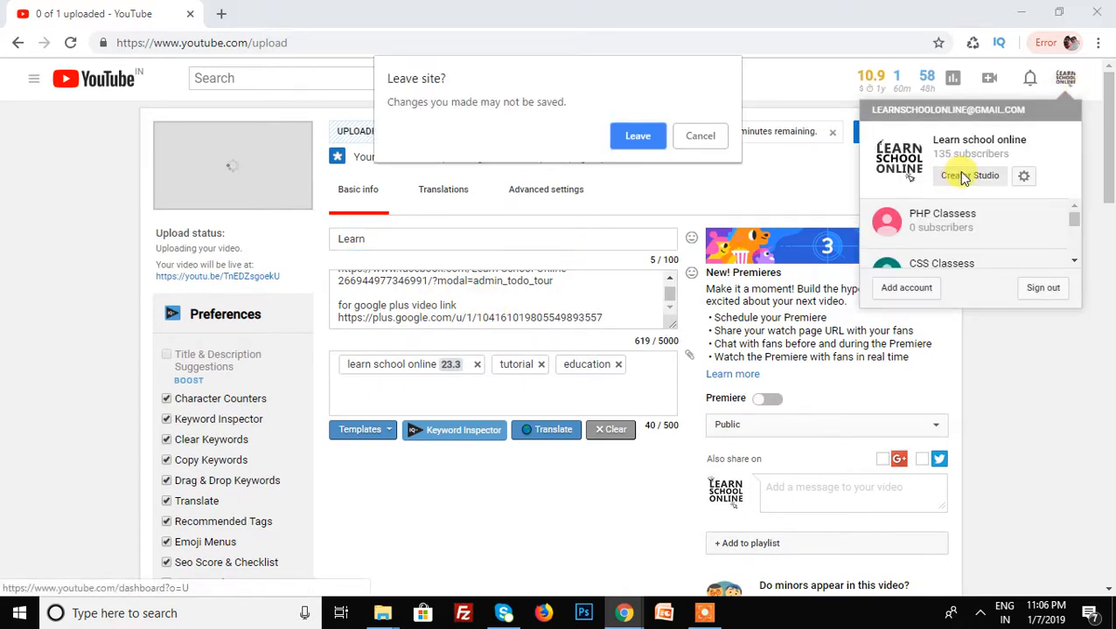
{"action": "left_click", "coordinate": [635, 140]}
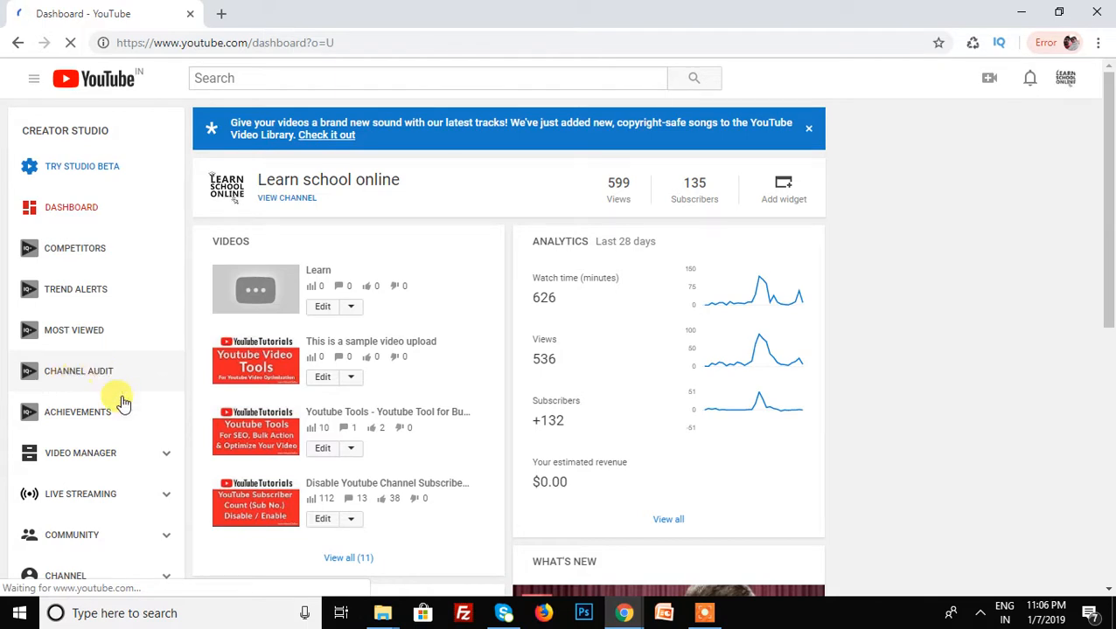
Reopen the channel's upload defaults from the Creator Studio channel settings
{"action": "scroll", "coordinate": [129, 409], "scroll_direction": "down", "scroll_amount": 2}
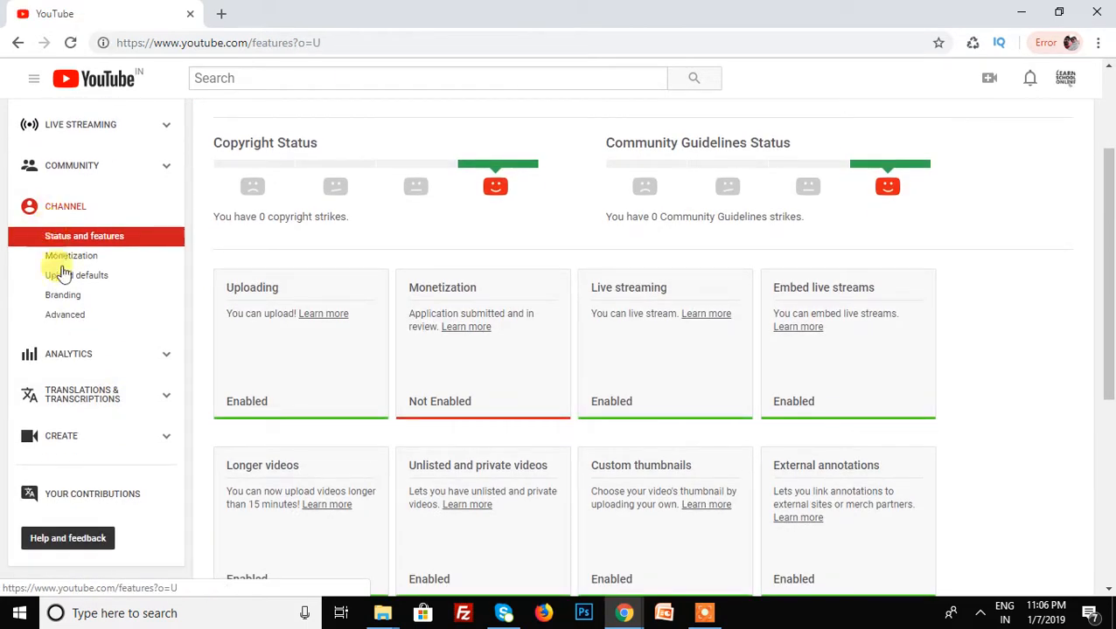
{"action": "scroll", "coordinate": [43, 288], "scroll_direction": "up", "scroll_amount": 2}
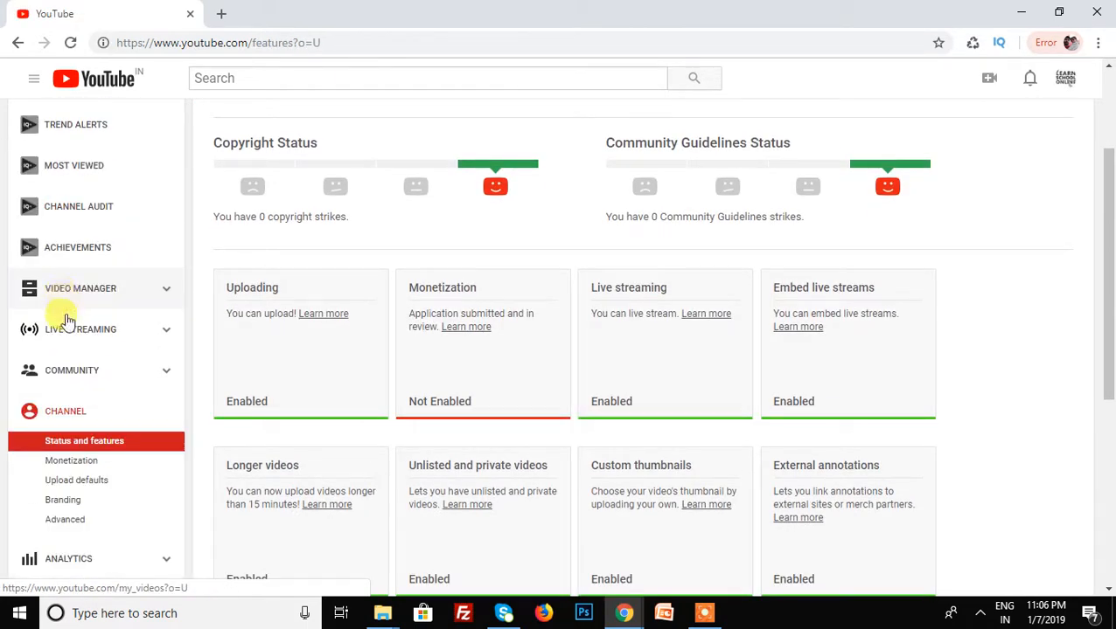
{"action": "left_click", "coordinate": [70, 483]}
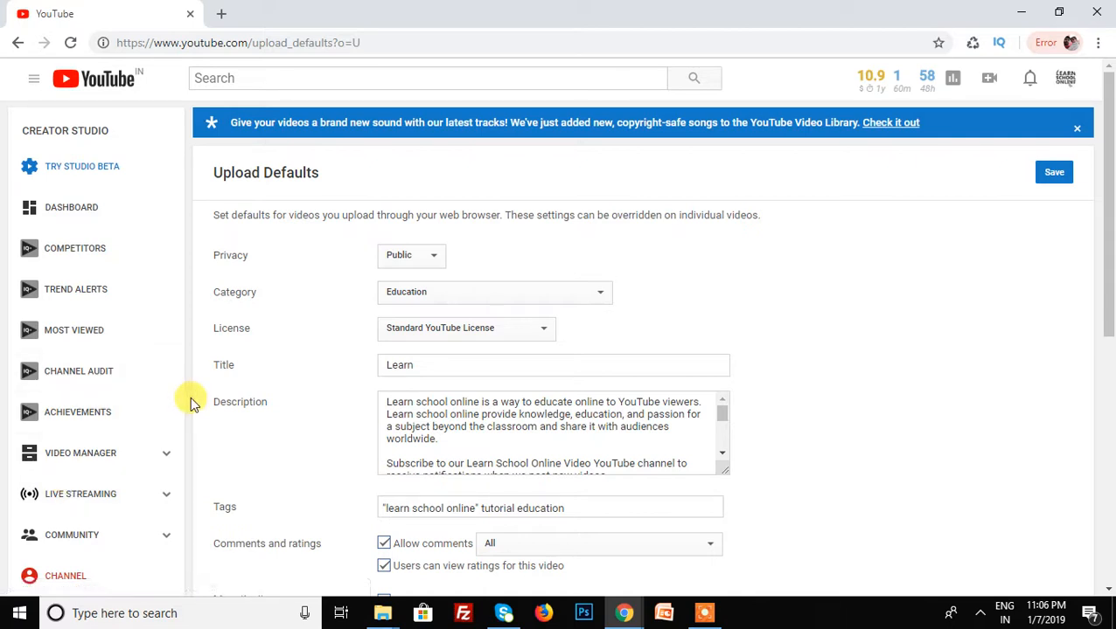
Review the saved upload defaults, from the title, description and tags to the monetization, ad format, language and video statistics settings
{"action": "scroll", "coordinate": [348, 397], "scroll_direction": "down", "scroll_amount": 1}
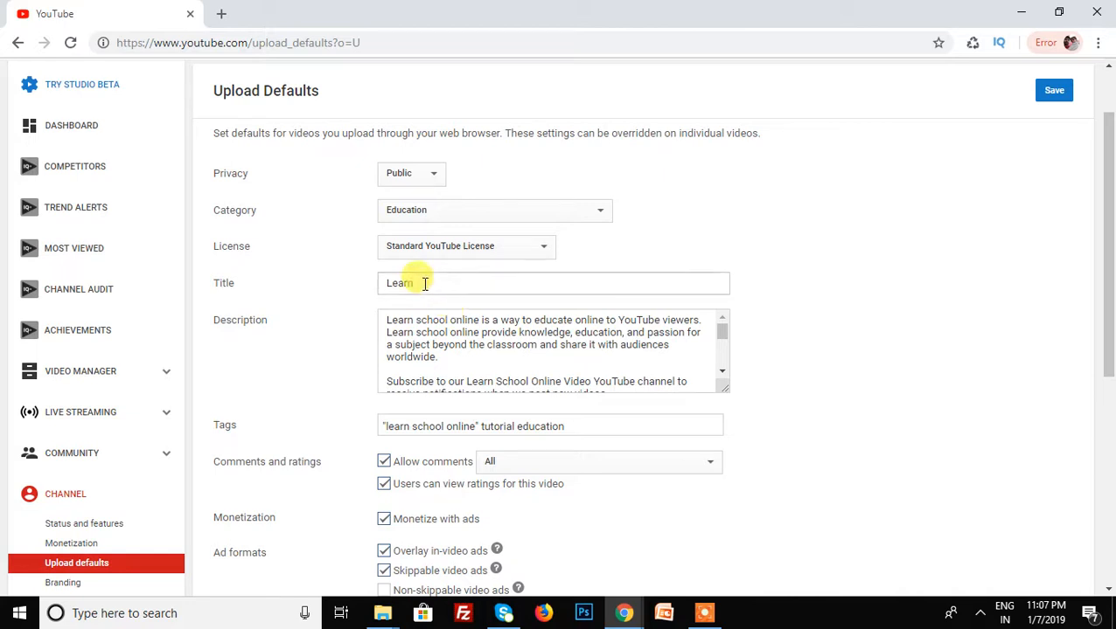
{"action": "left_click_drag", "start_coordinate": [424, 283], "coordinate": [374, 268]}
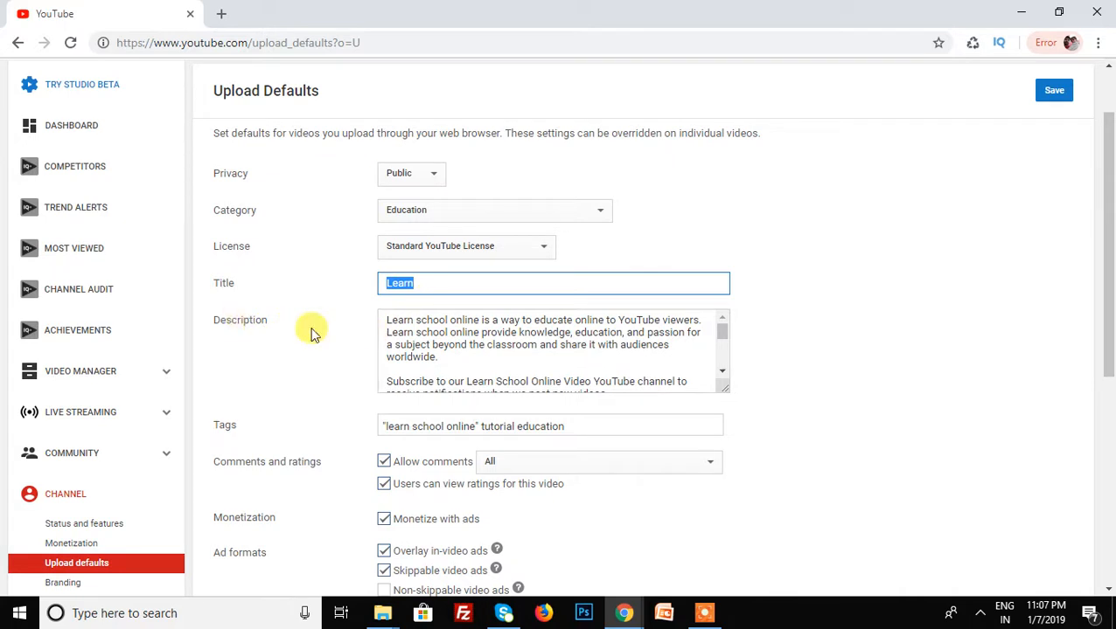
{"action": "left_click_drag", "start_coordinate": [386, 320], "coordinate": [453, 355]}
{"action": "scroll", "coordinate": [455, 355], "scroll_direction": "down", "scroll_amount": 2}
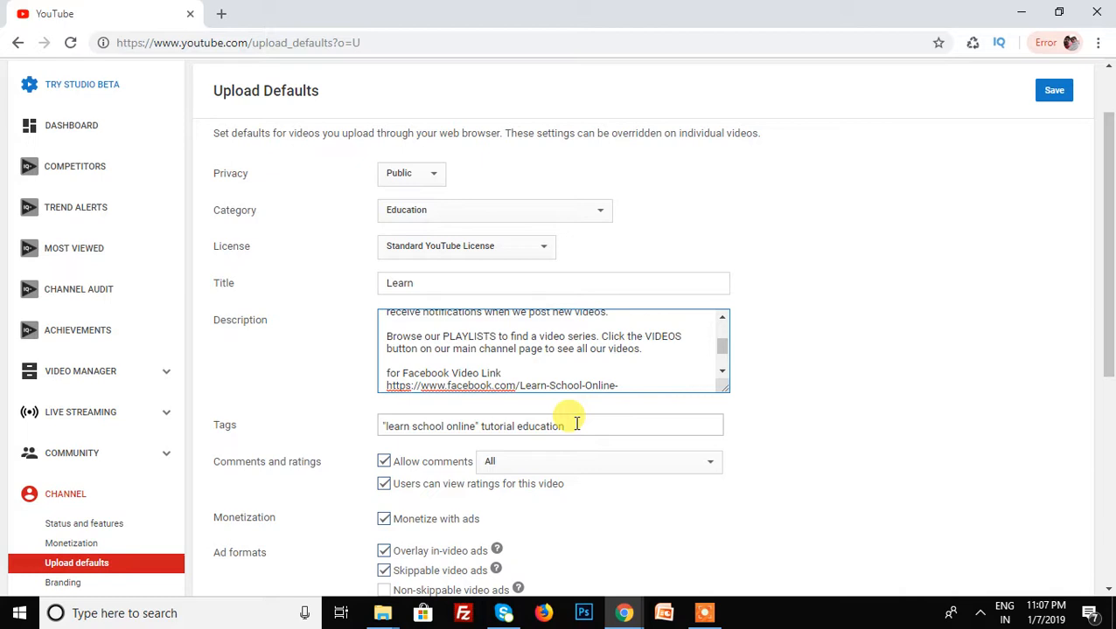
{"action": "scroll", "coordinate": [953, 242], "scroll_direction": "up", "scroll_amount": 1}
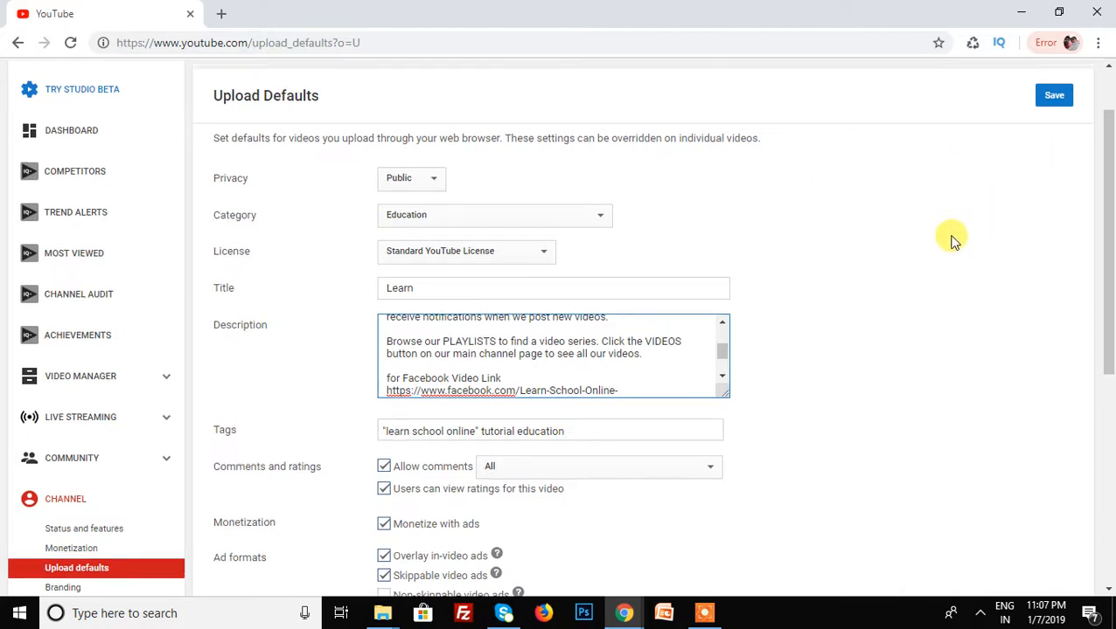
{"action": "scroll", "coordinate": [953, 243], "scroll_direction": "up", "scroll_amount": 1}
{"action": "scroll", "coordinate": [953, 243], "scroll_direction": "down", "scroll_amount": 4}
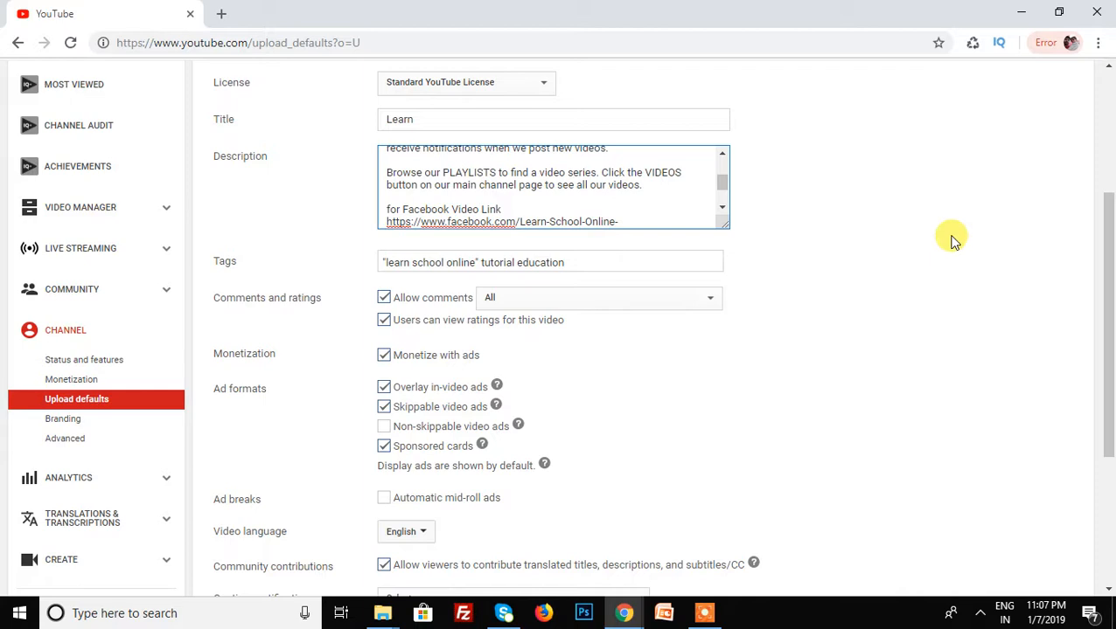
{"action": "scroll", "coordinate": [953, 242], "scroll_direction": "down", "scroll_amount": 3}
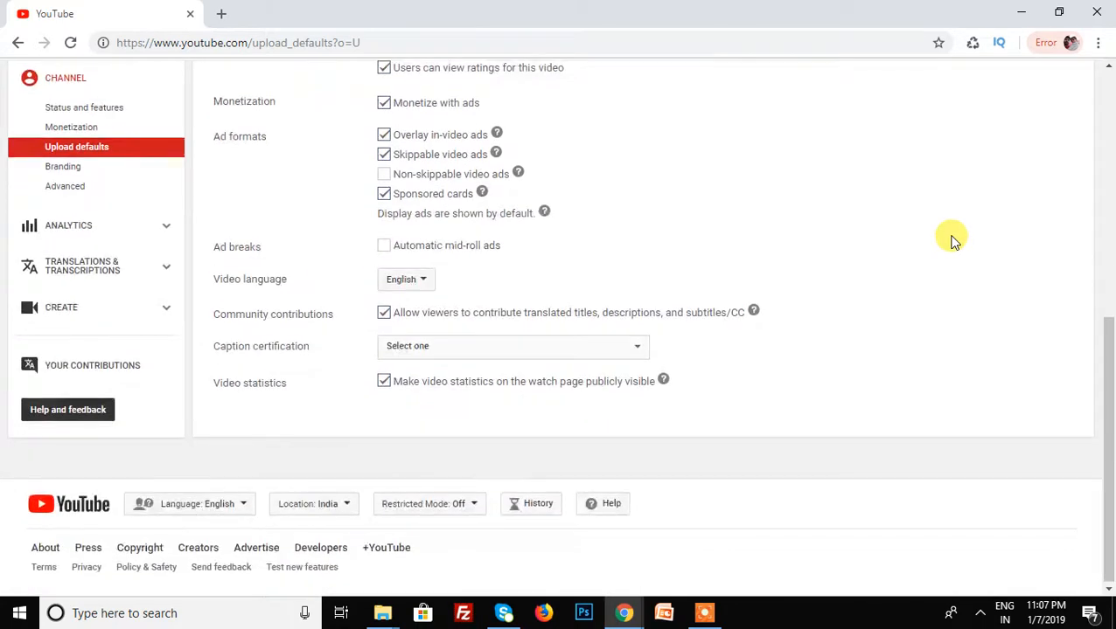
{"action": "scroll", "coordinate": [953, 242], "scroll_direction": "up", "scroll_amount": 6}
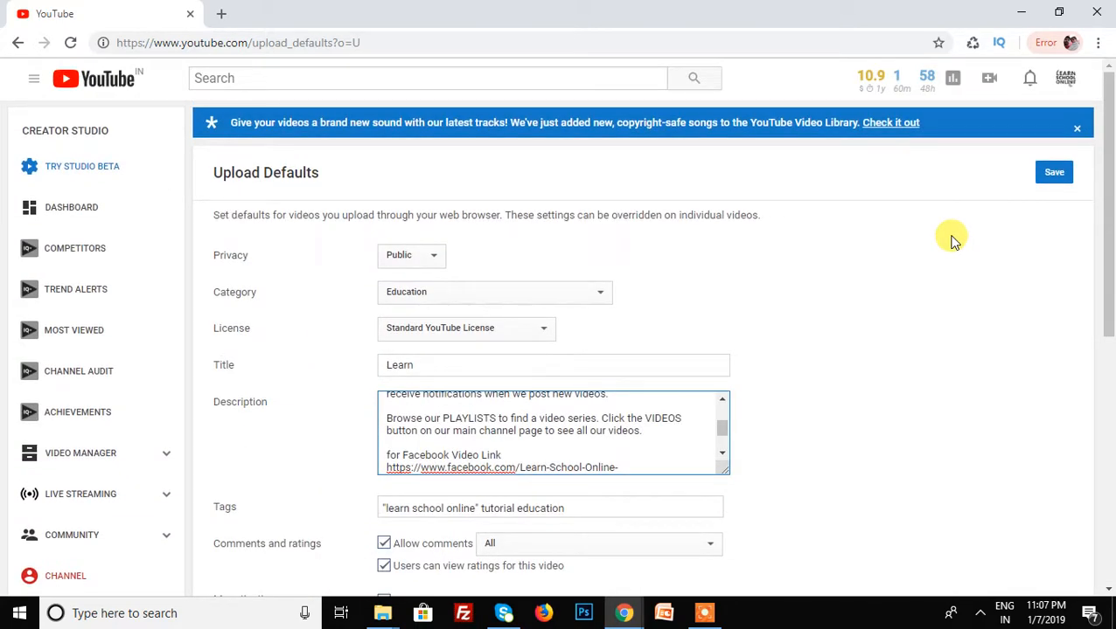